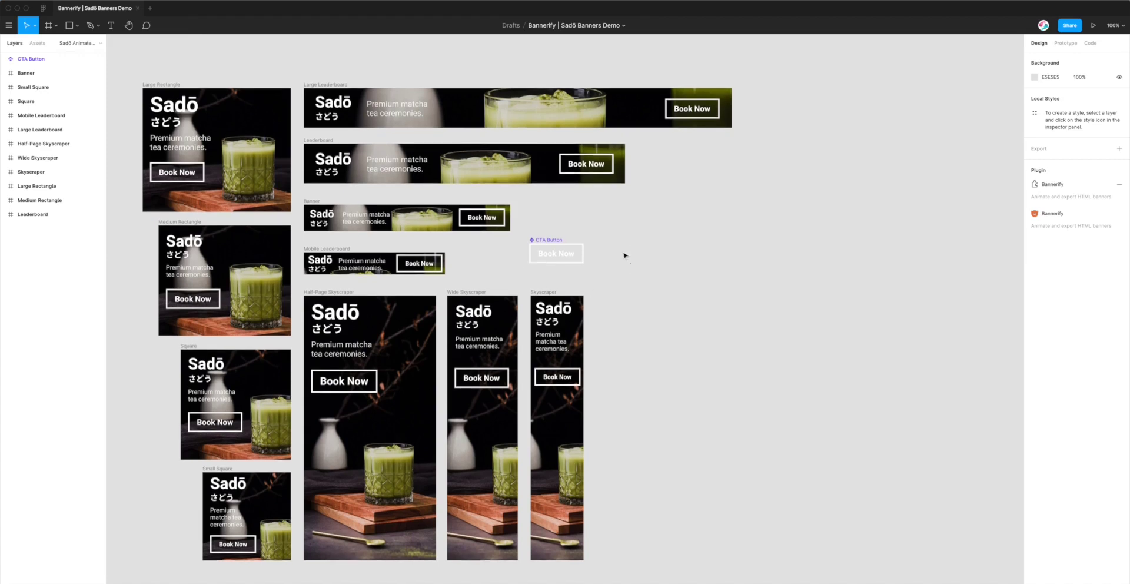
- Show the Community search results for 'bannerify', with the Bannerify HTML Exporter plugin already installed
scroll(625, 255, "down", 1)
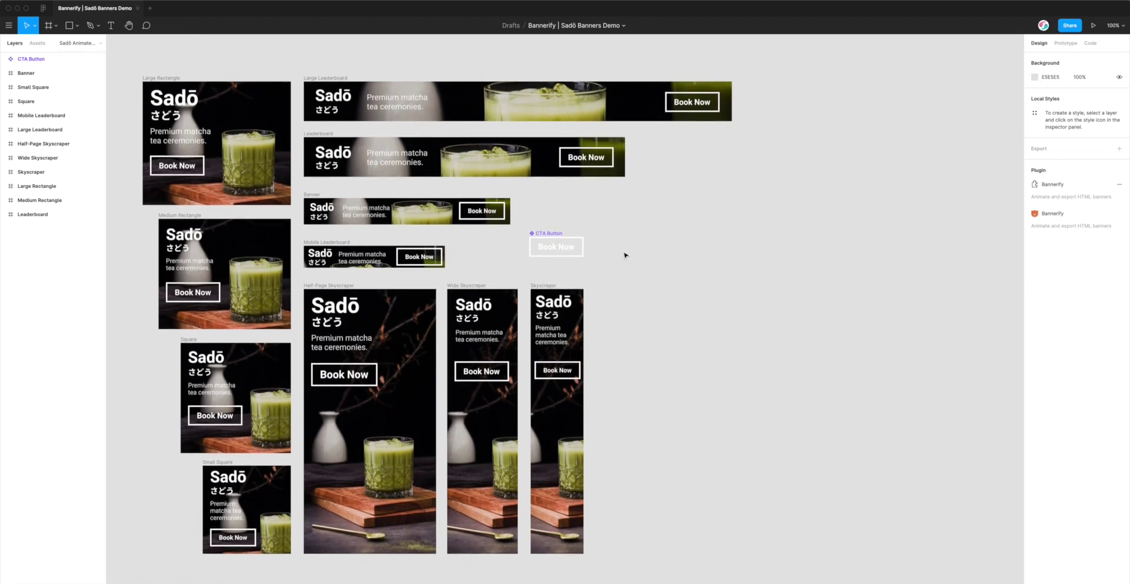
left_click(43, 10)
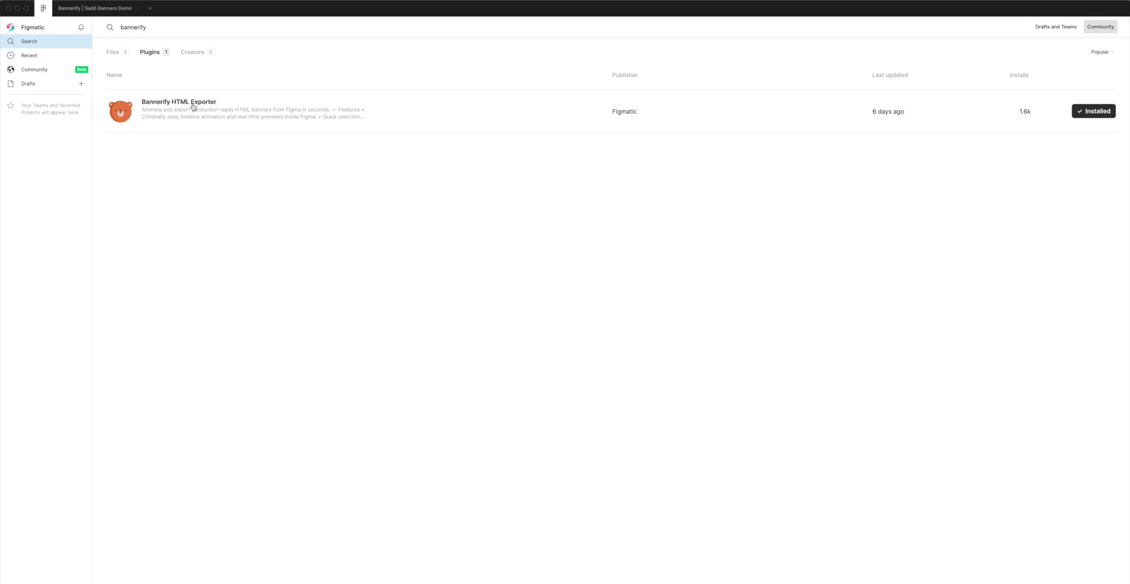
left_click(169, 105)
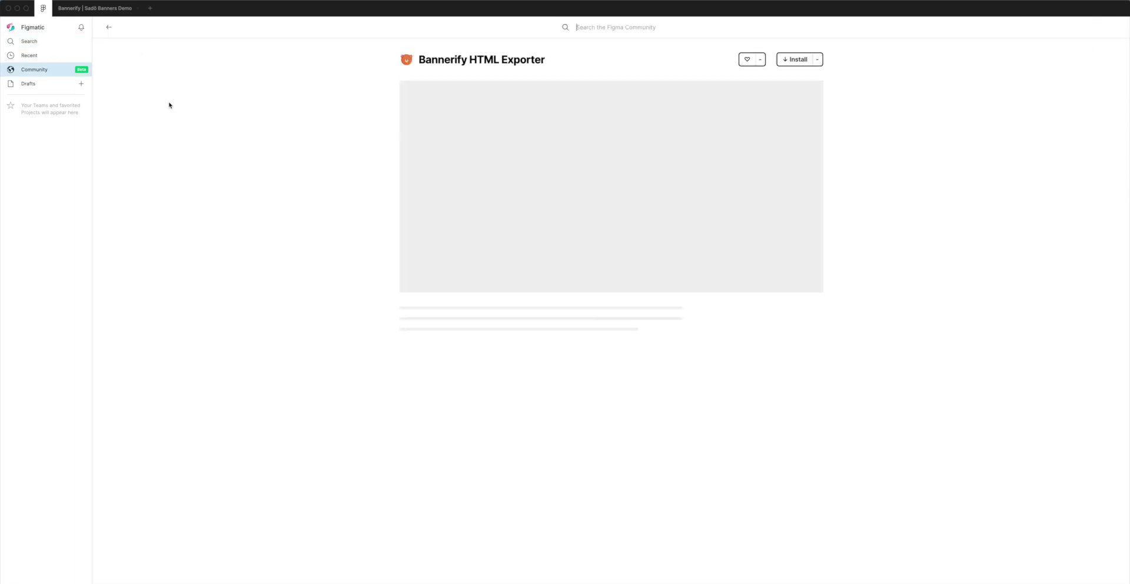
scroll(476, 395, "down", 5)
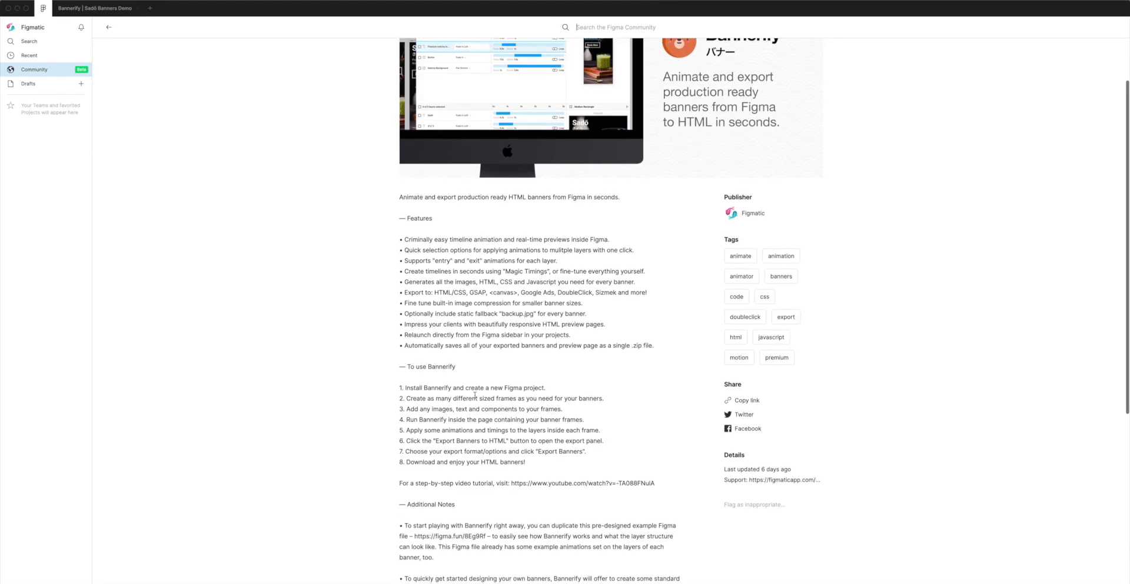
scroll(476, 395, "down", 2)
scroll(466, 406, "down", 1)
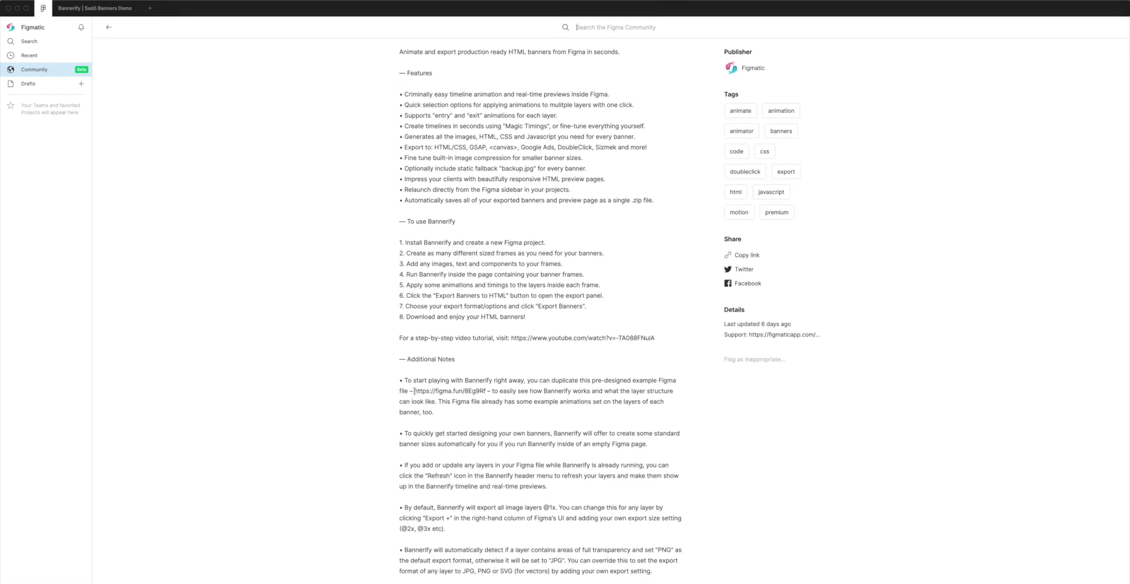
left_click_drag(414, 391, 486, 391)
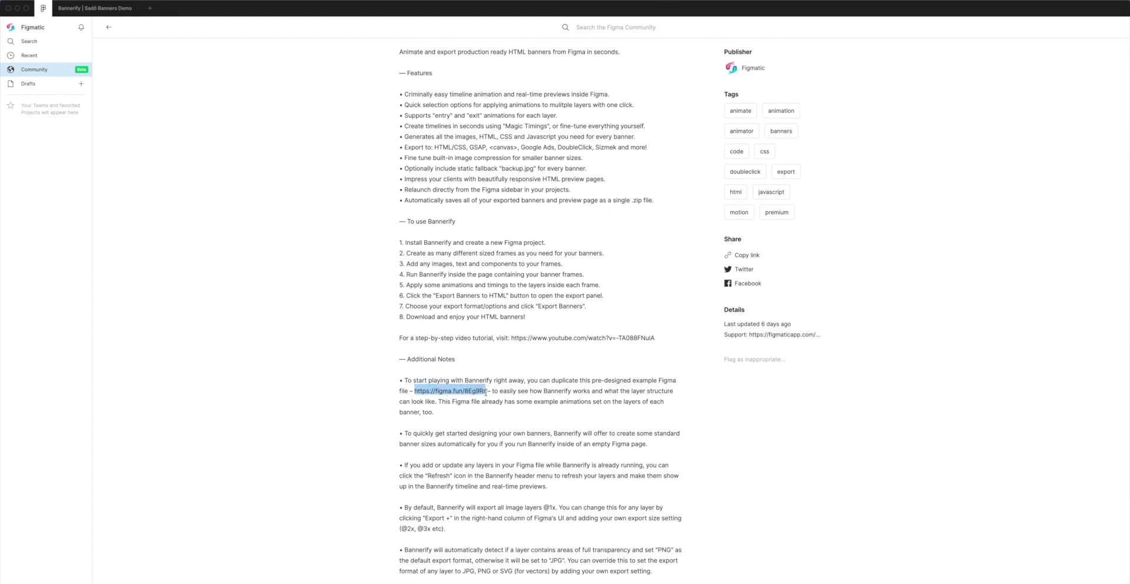
left_click(486, 391)
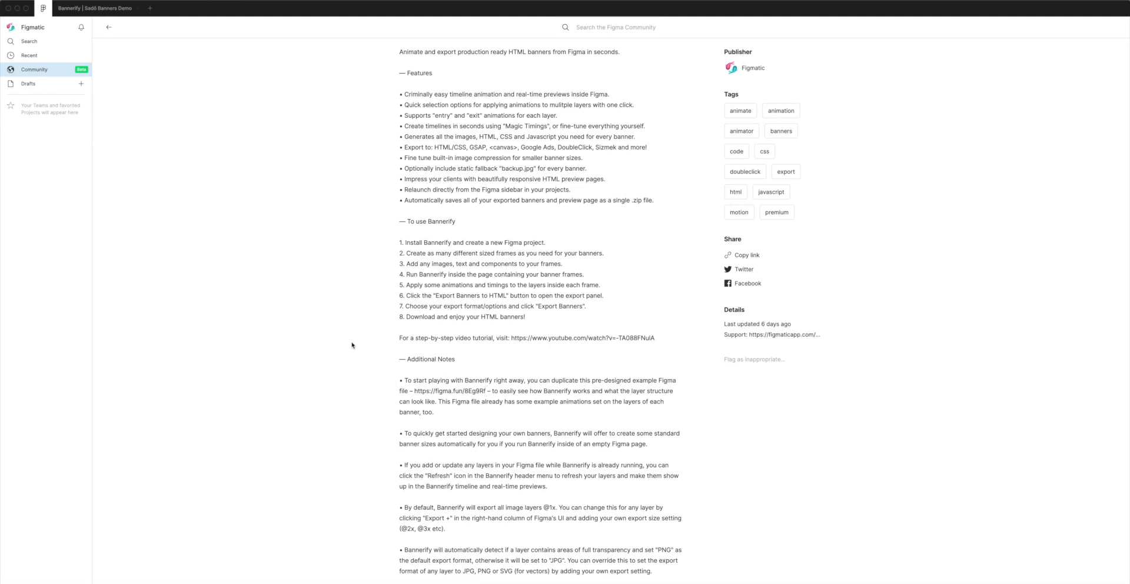
scroll(354, 341, "up", 5)
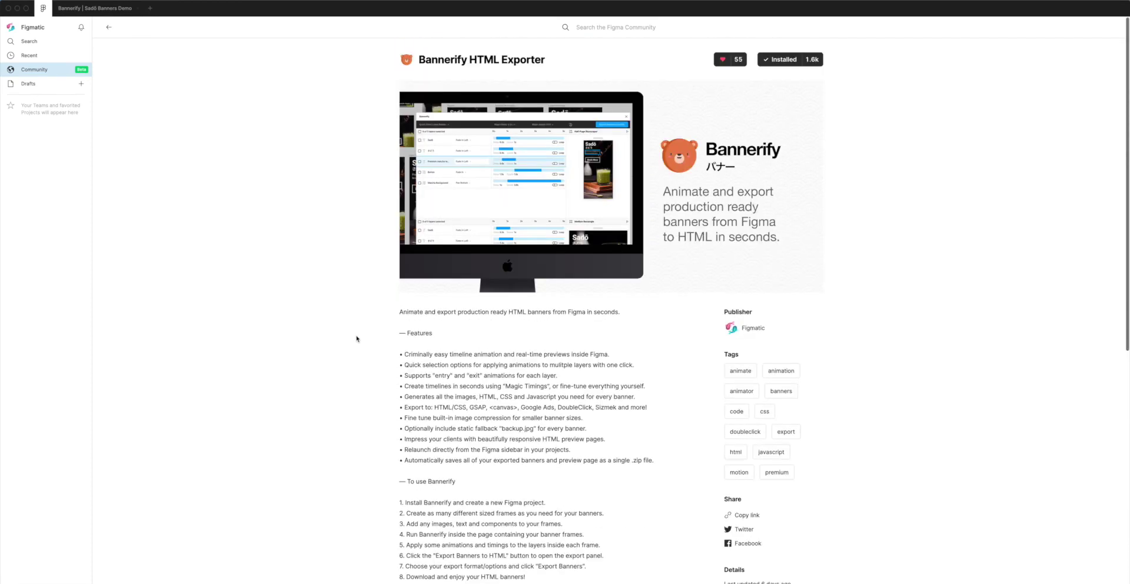
- Run the Bannerify HTML Exporter plugin from the canvas menu in the Sadō banners file and move its window aside
left_click(91, 9)
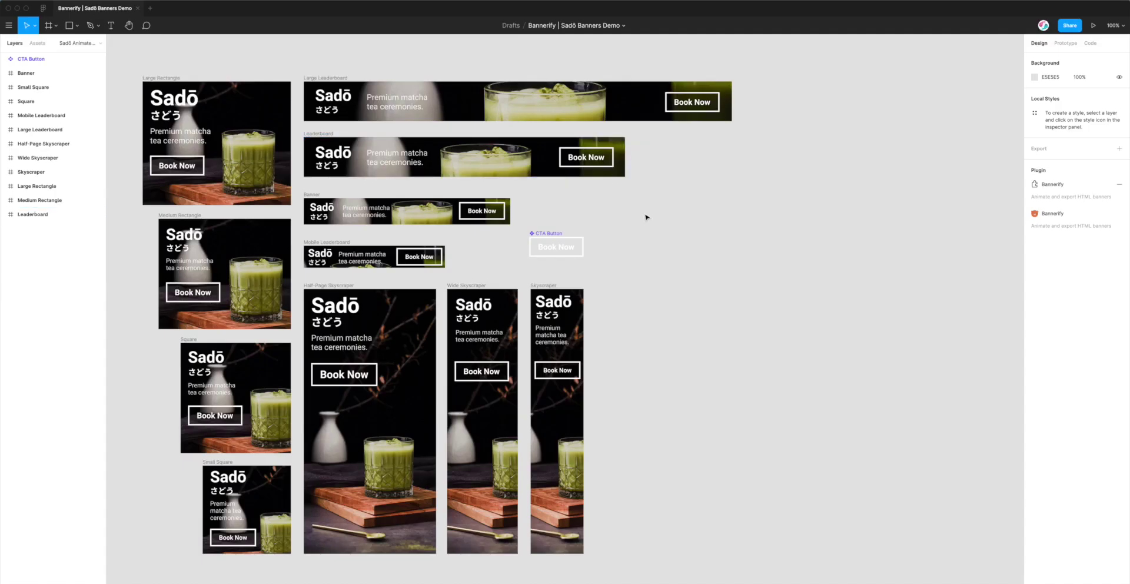
scroll(606, 210, "left", 1)
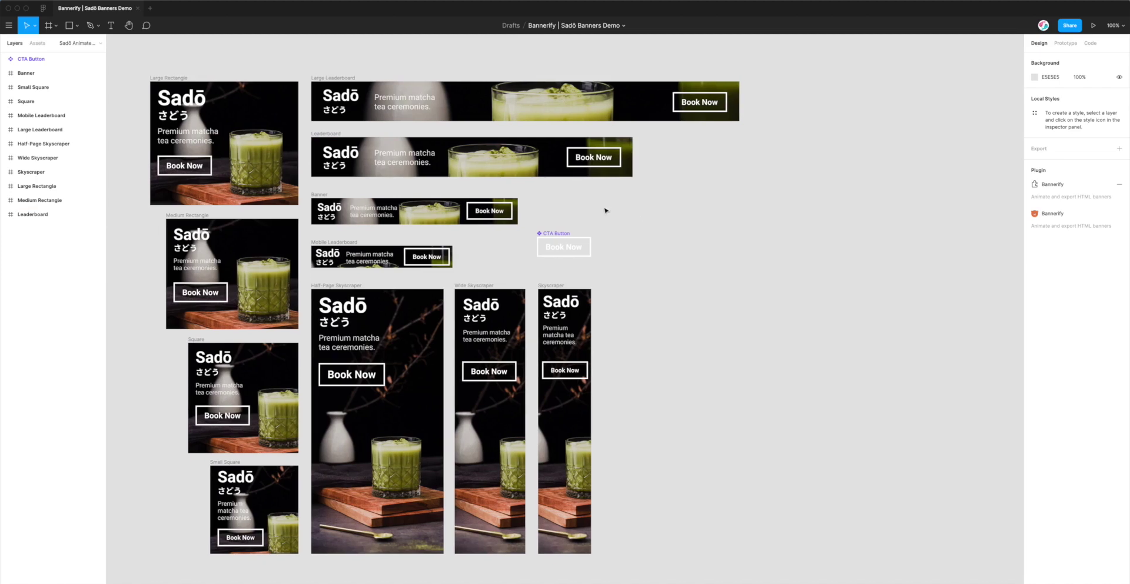
right_click(541, 191)
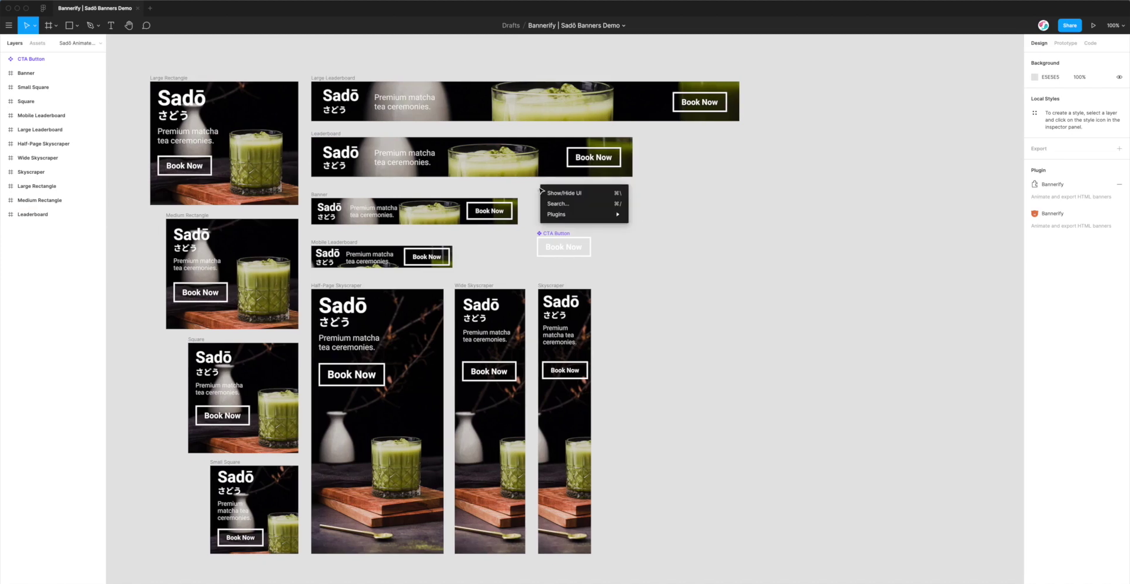
mouse_move(563, 216)
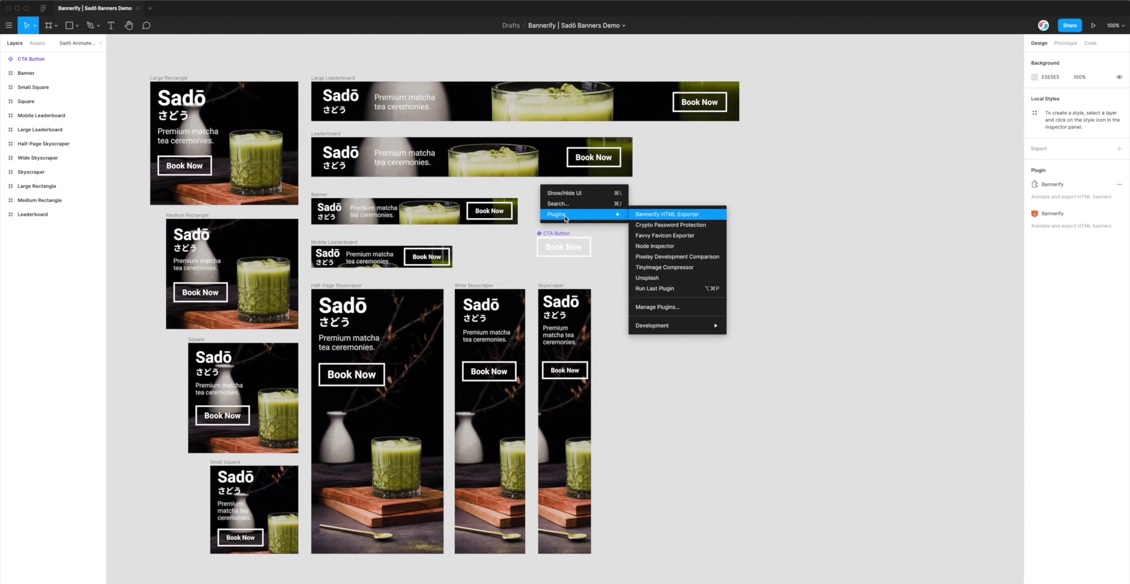
left_click(672, 215)
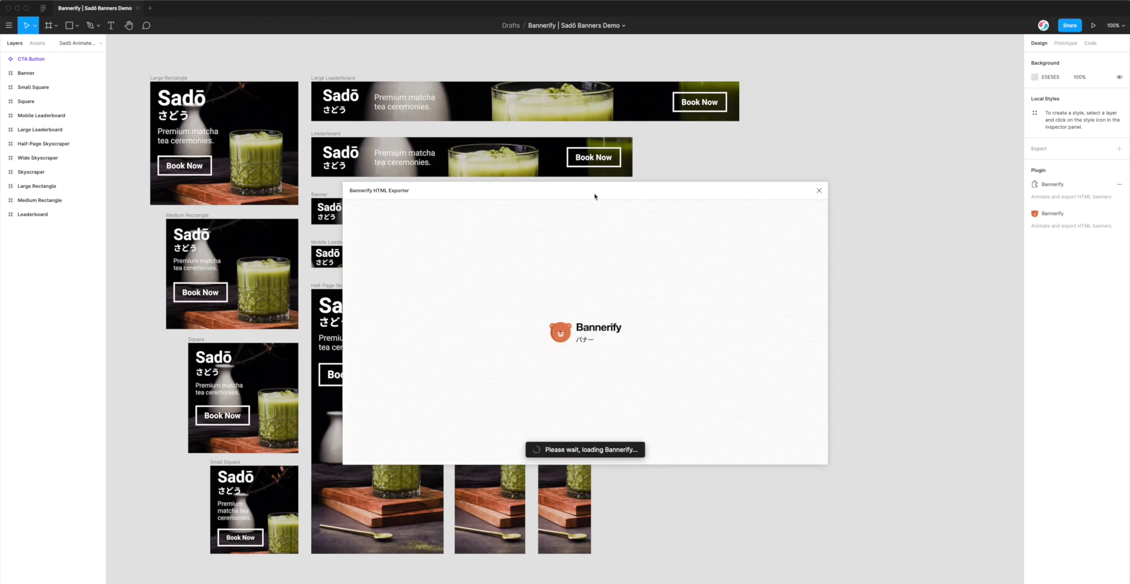
left_click_drag(595, 196, 670, 206)
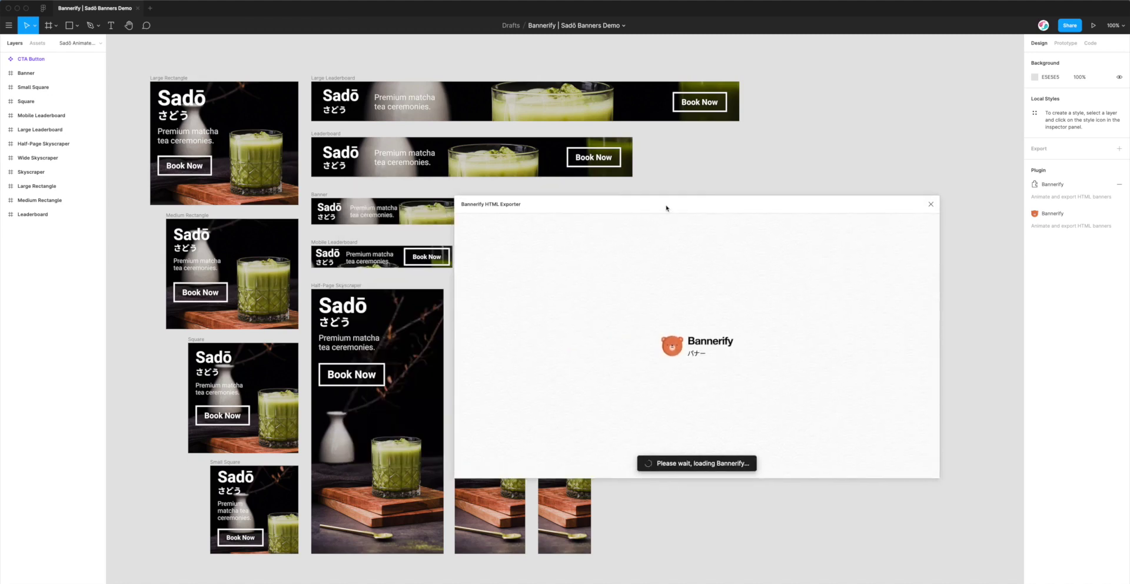
left_click_drag(667, 207, 681, 196)
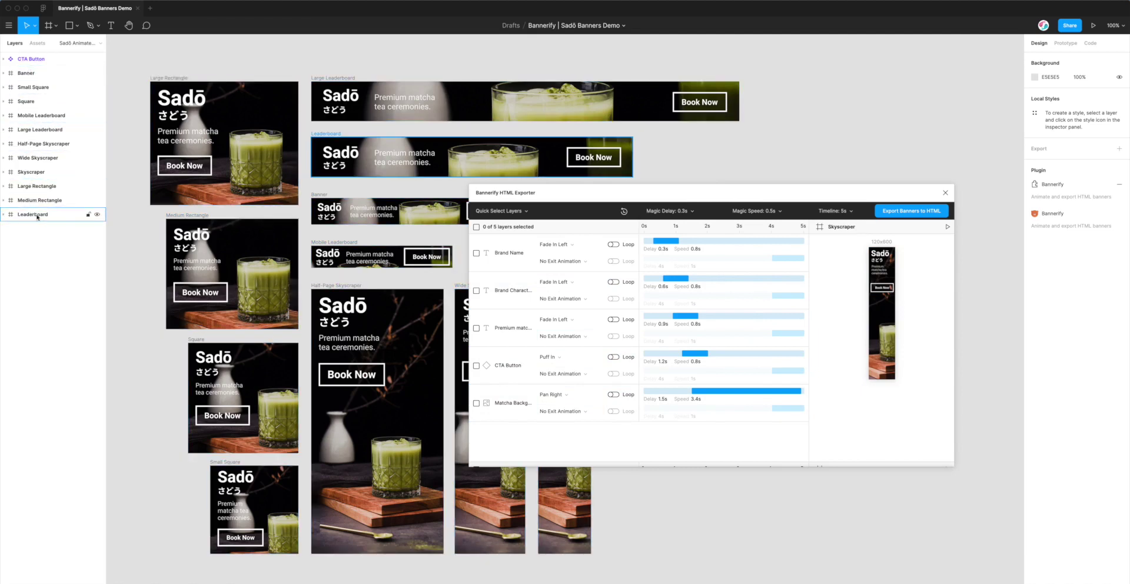
- Scroll through the five layers' animation timings in the Bannerify exporter
scroll(591, 271, "down", 6)
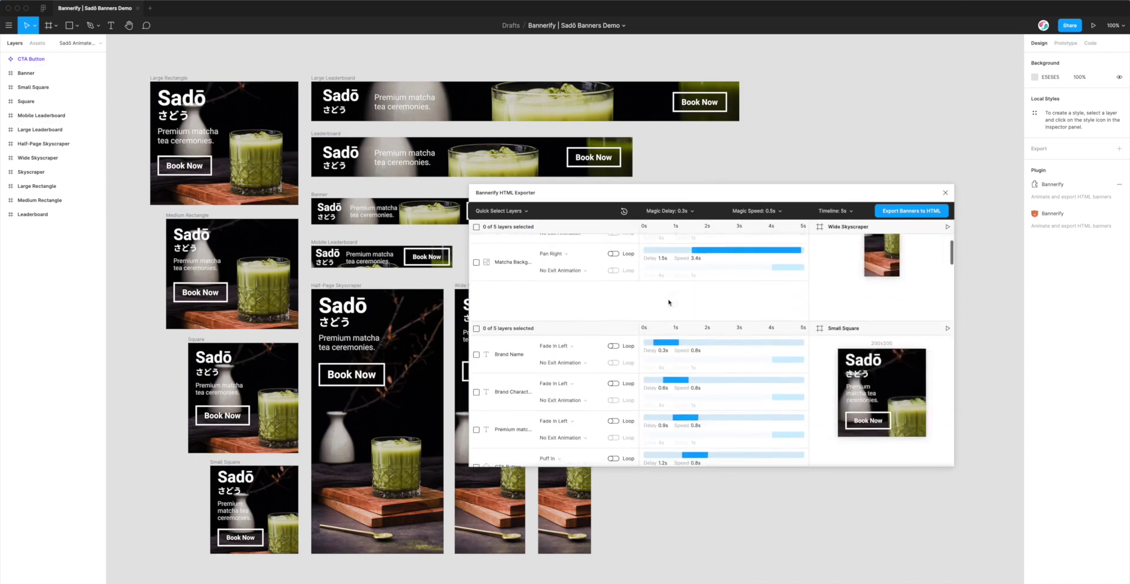
scroll(646, 293, "down", 2)
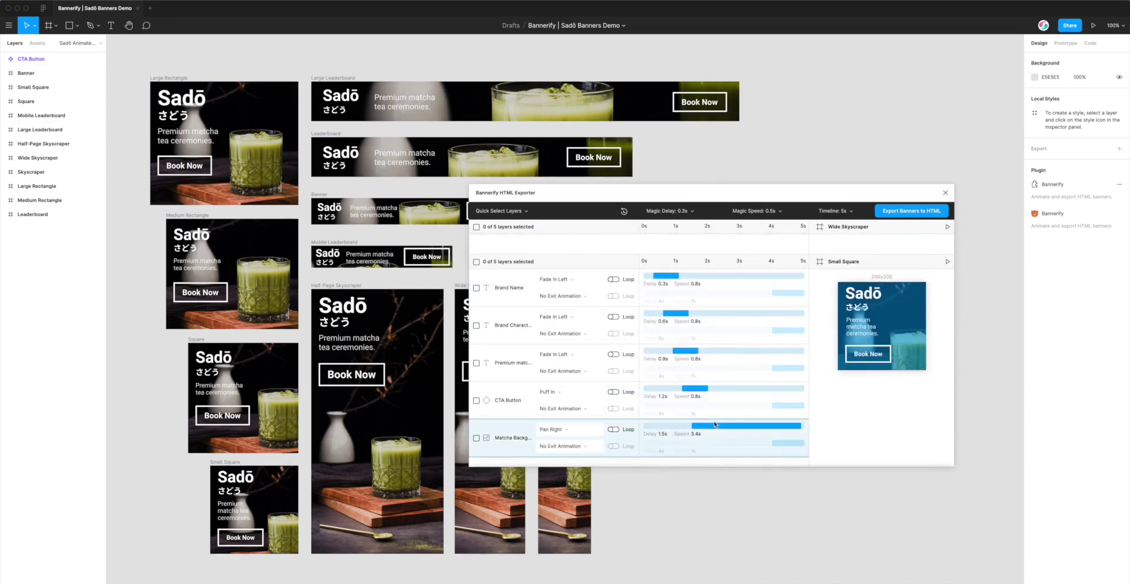
scroll(676, 300, "down", 1)
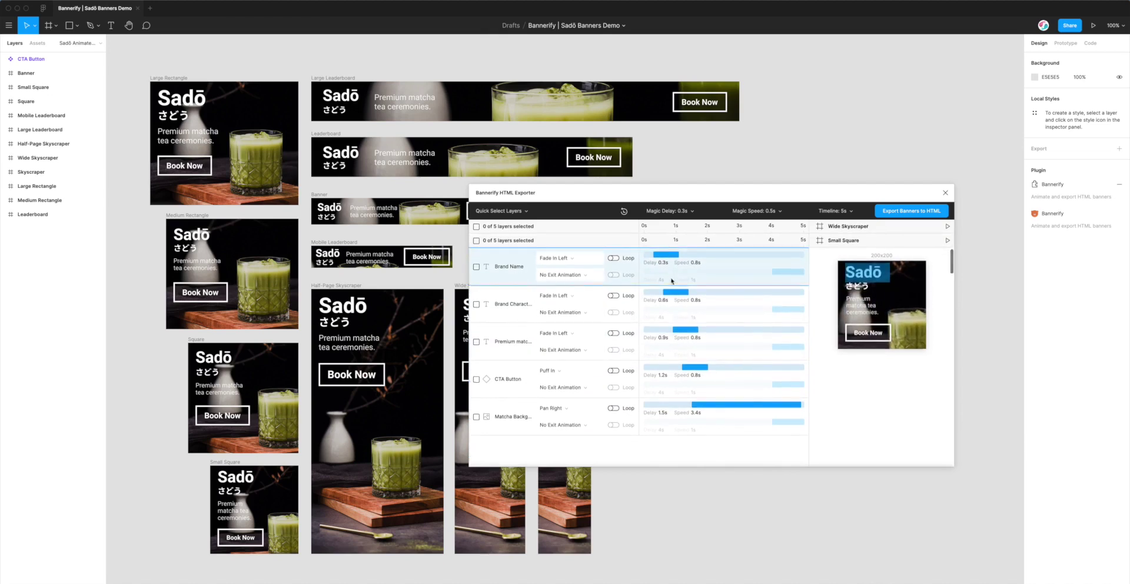
scroll(680, 300, "up", 2)
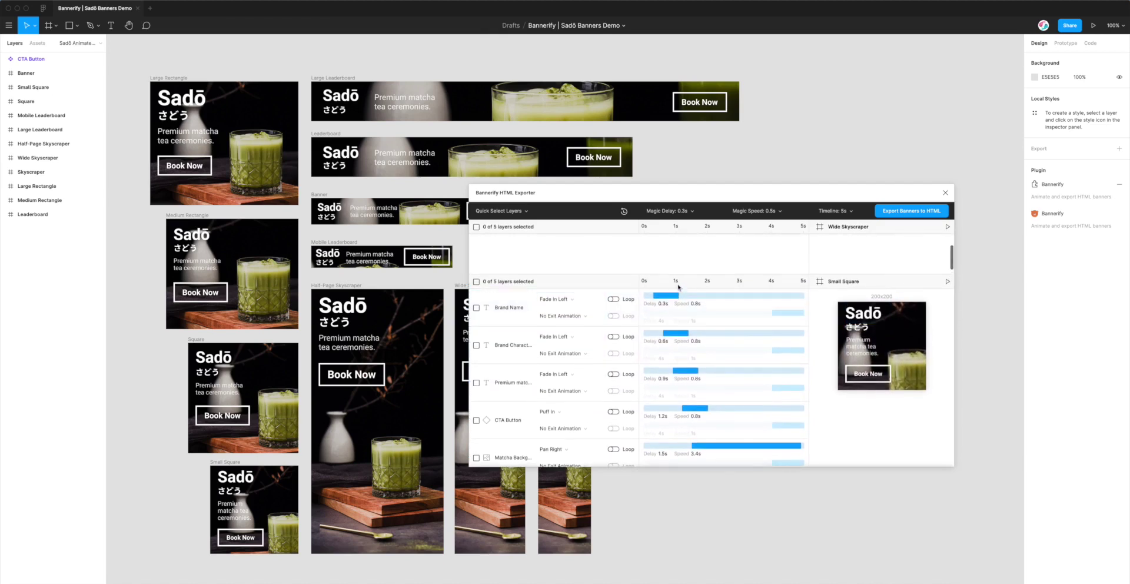
scroll(678, 287, "up", 1)
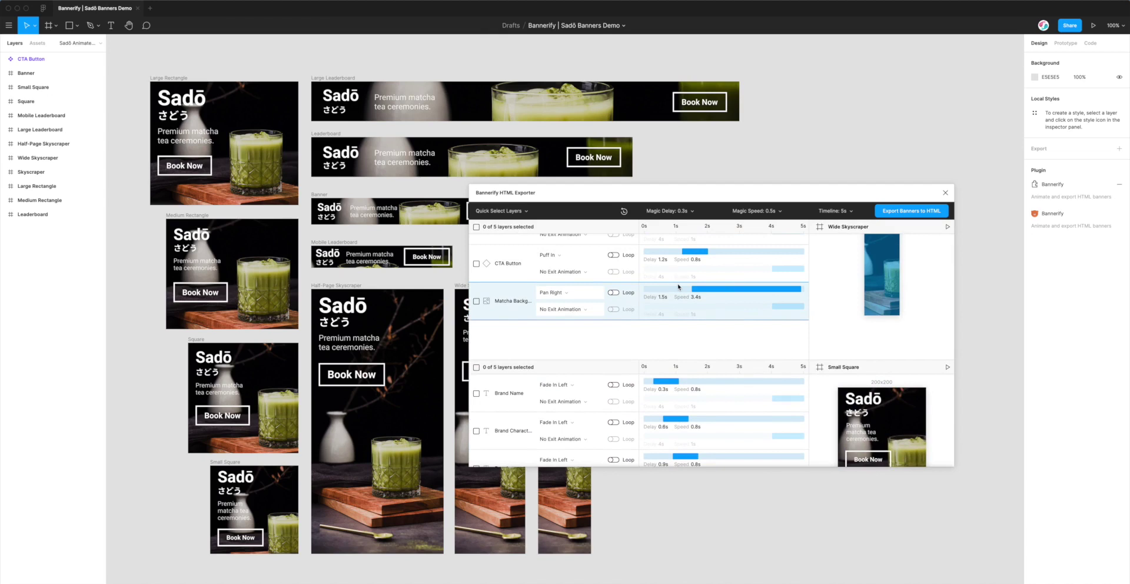
scroll(679, 287, "up", 2)
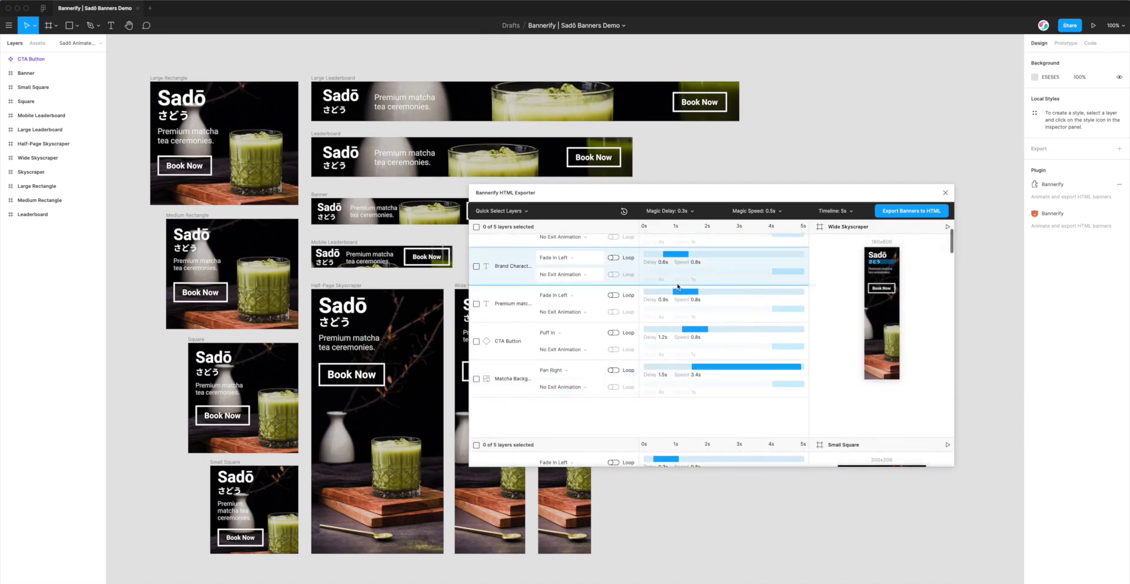
scroll(677, 287, "up", 2)
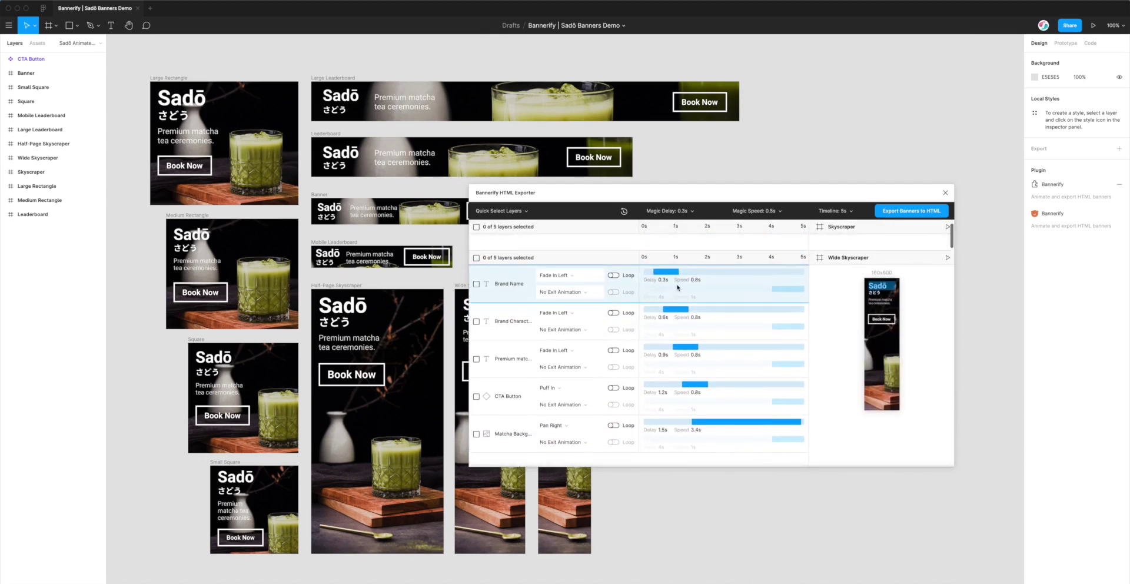
scroll(678, 286, "up", 5)
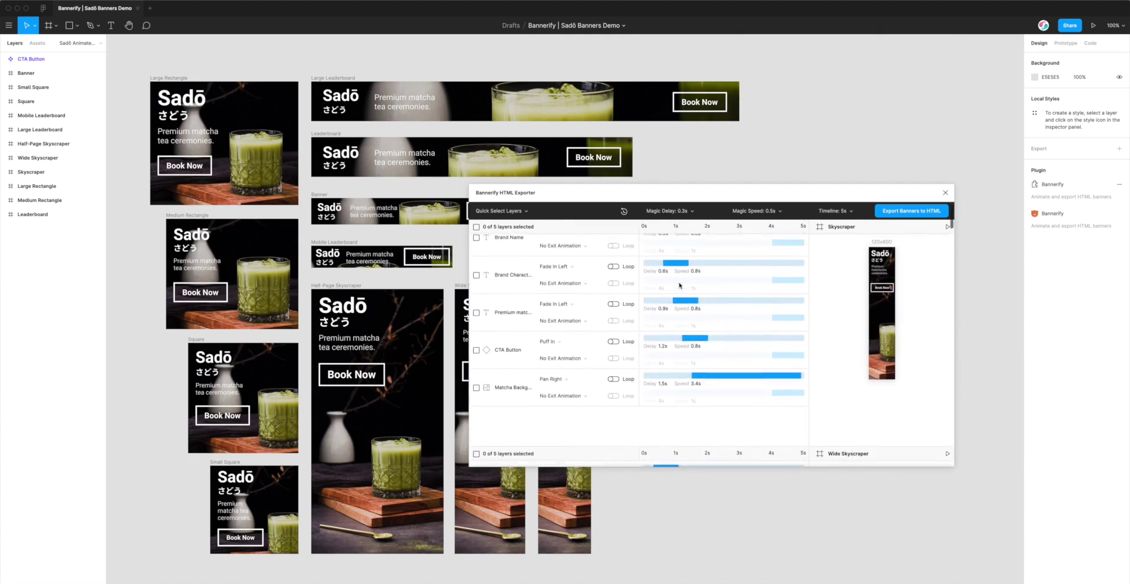
scroll(679, 286, "up", 1)
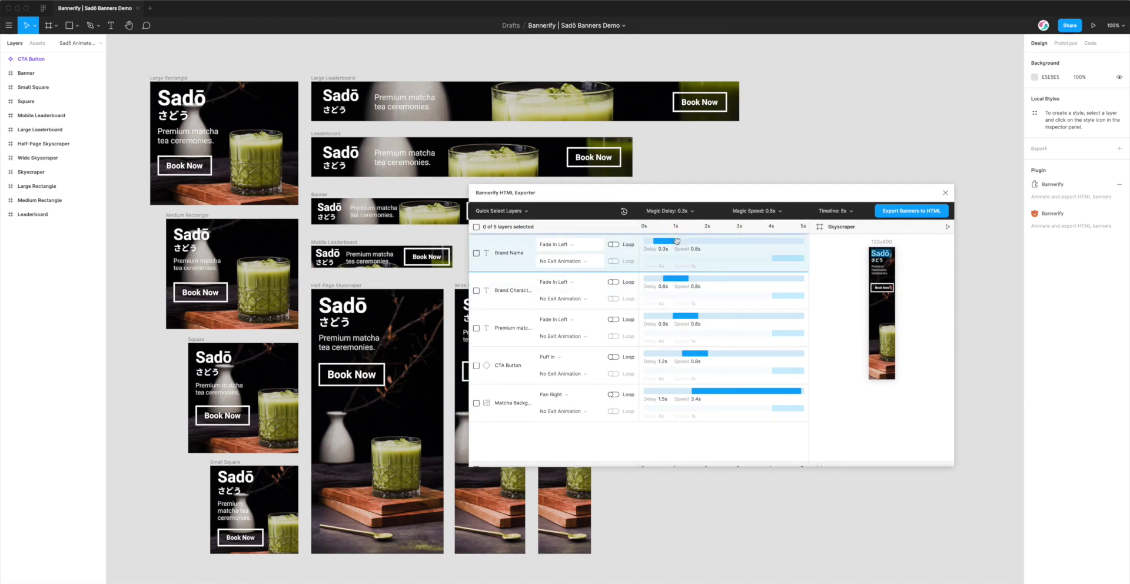
scroll(681, 273, "down", 4)
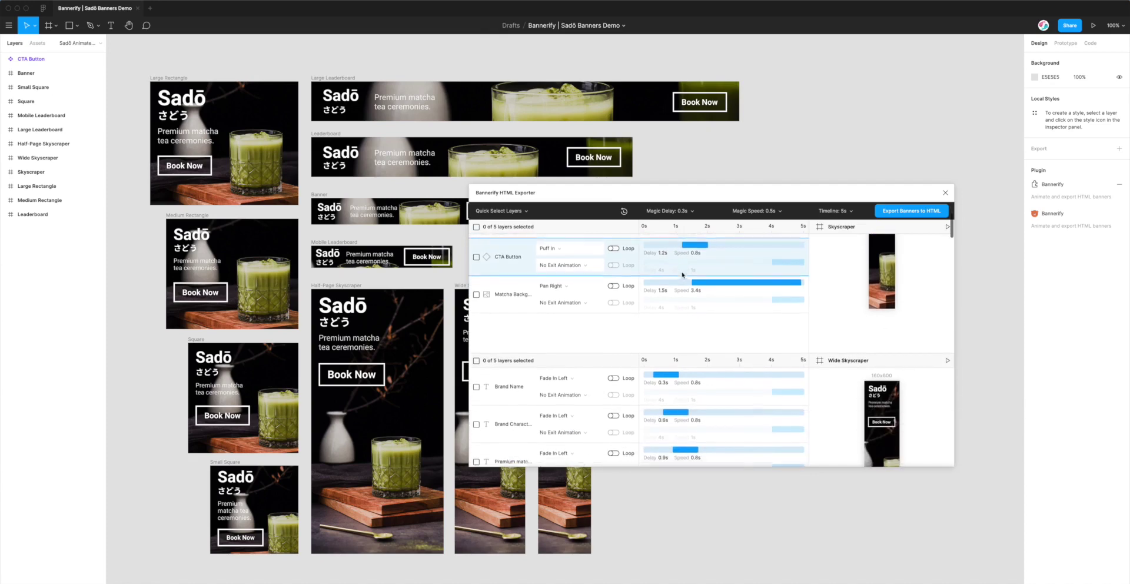
scroll(691, 274, "up", 4)
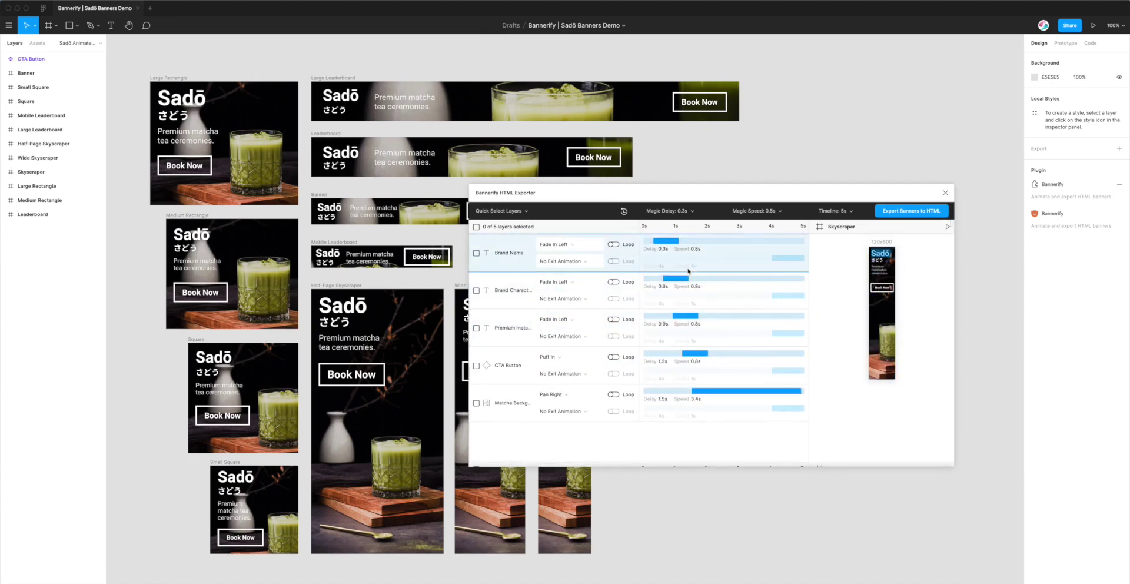
scroll(690, 265, "down", 6)
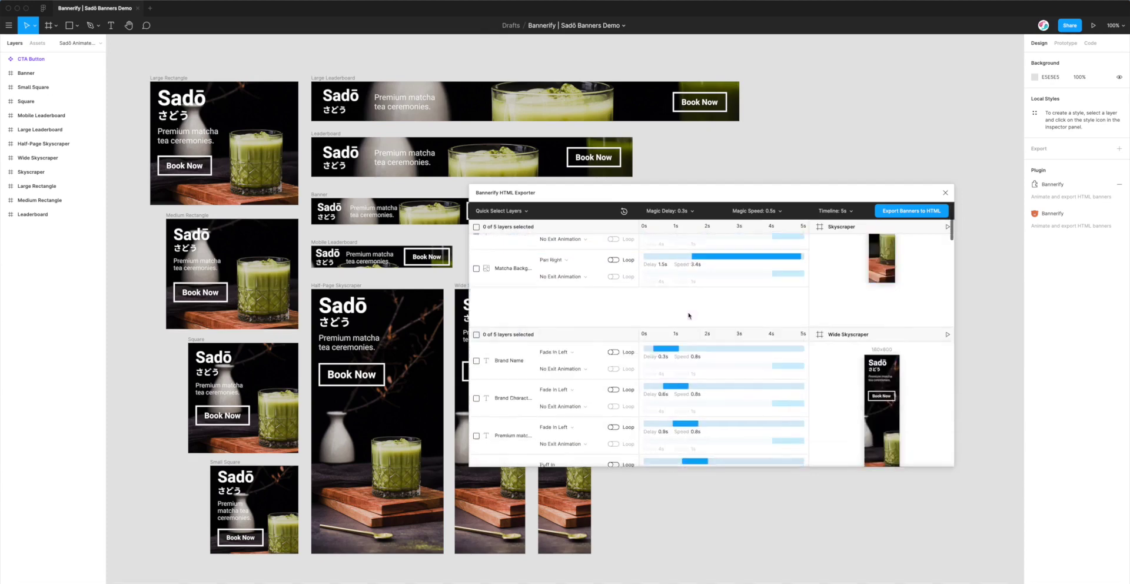
scroll(686, 311, "down", 6)
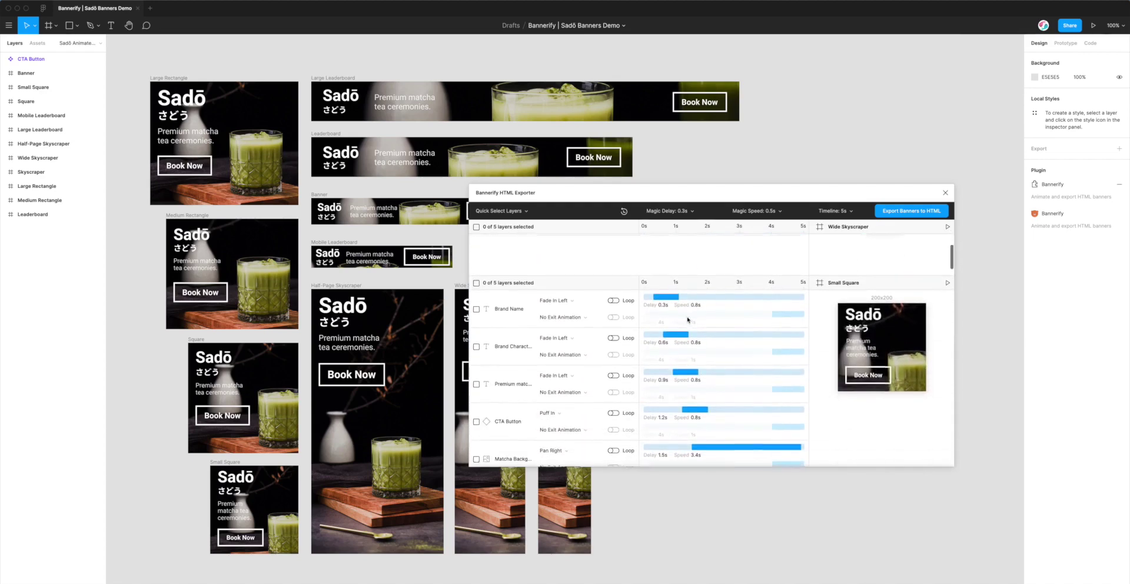
scroll(688, 309, "down", 8)
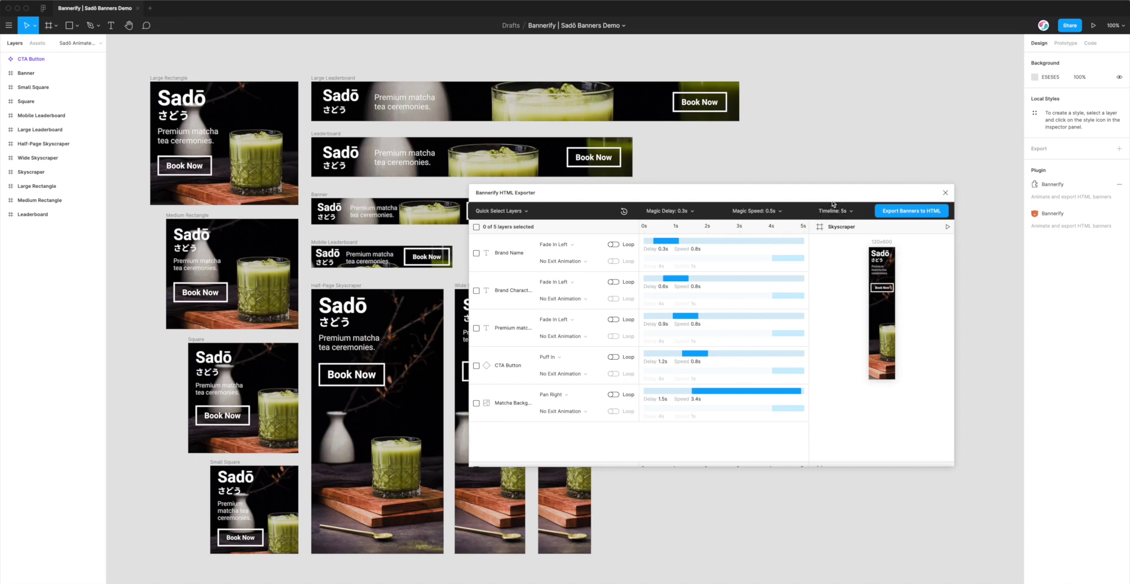
- Shift the exporter window left, replay the Skyscraper preview, and go to the export settings
left_click_drag(832, 196, 803, 195)
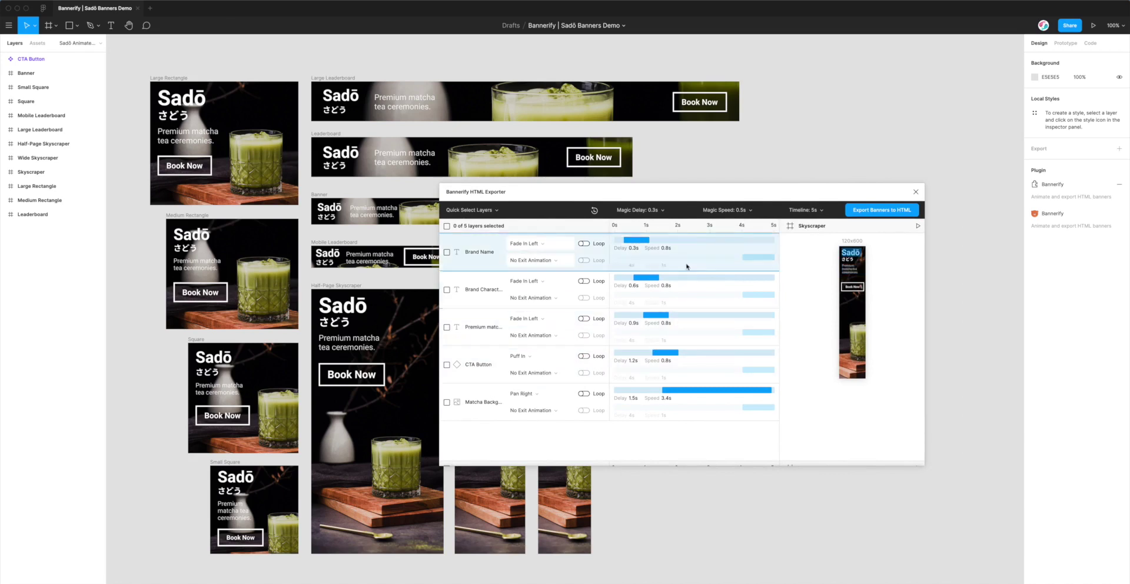
left_click_drag(705, 193, 681, 194)
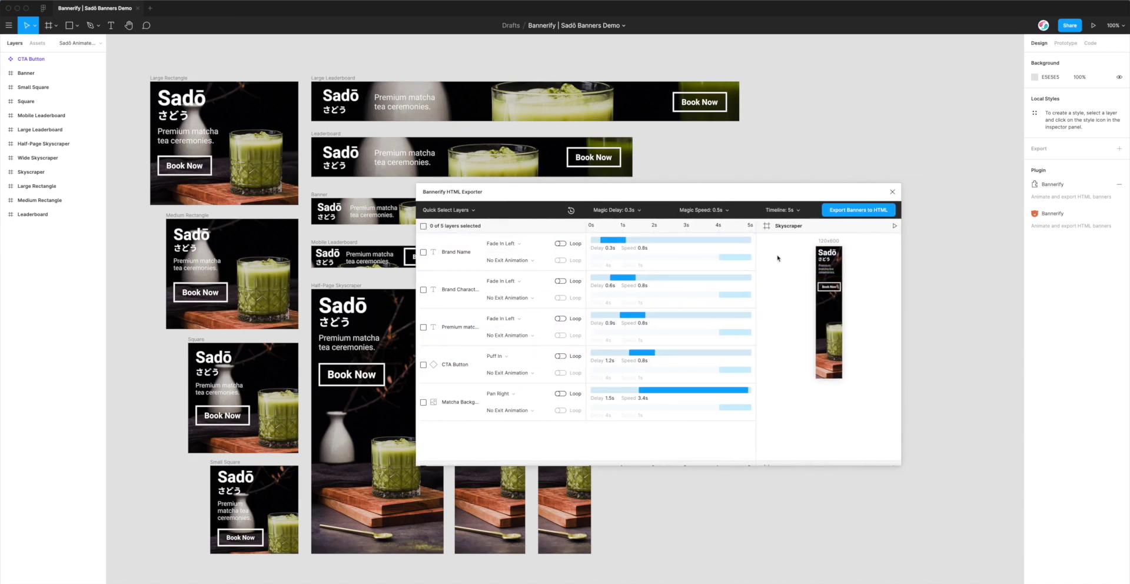
left_click(895, 226)
left_click(848, 213)
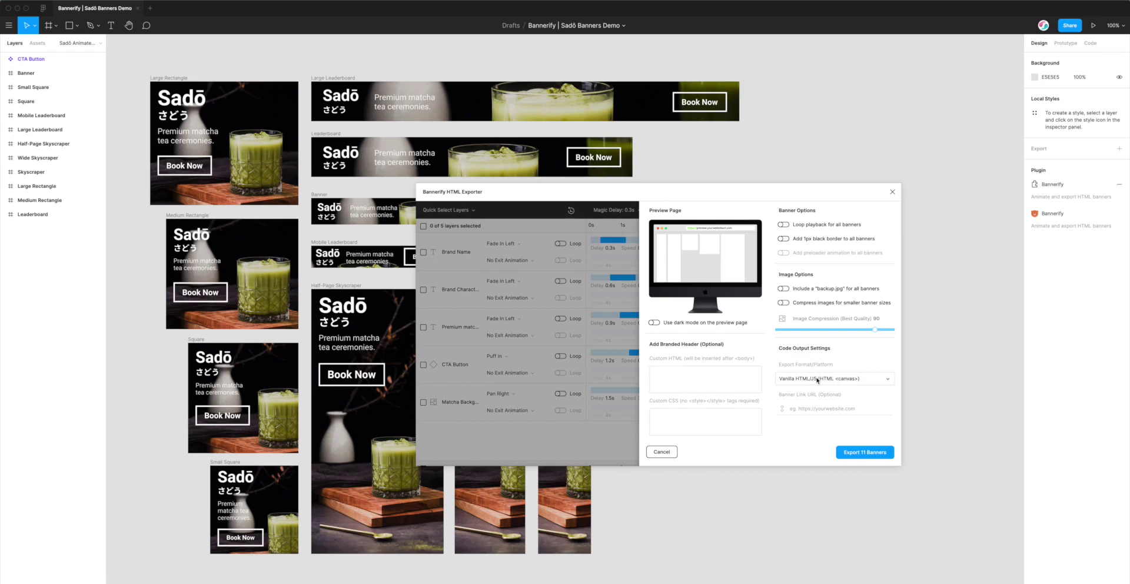
- Choose Vanilla HTML/JS (GreenSock GSAP) as the export format and export all 11 banners
left_click(817, 380)
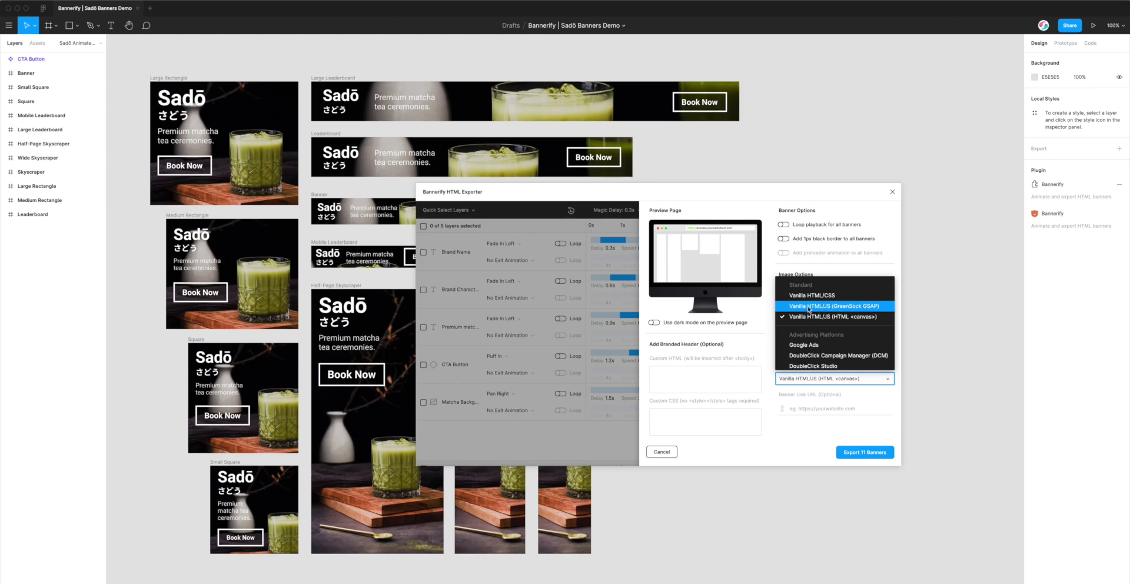
left_click(813, 309)
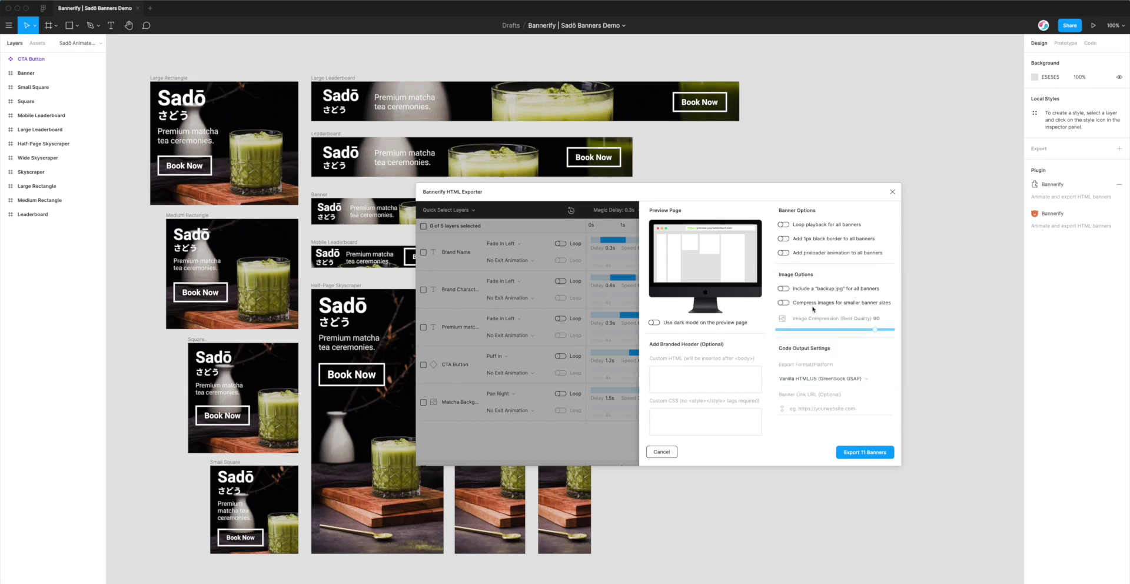
left_click(851, 453)
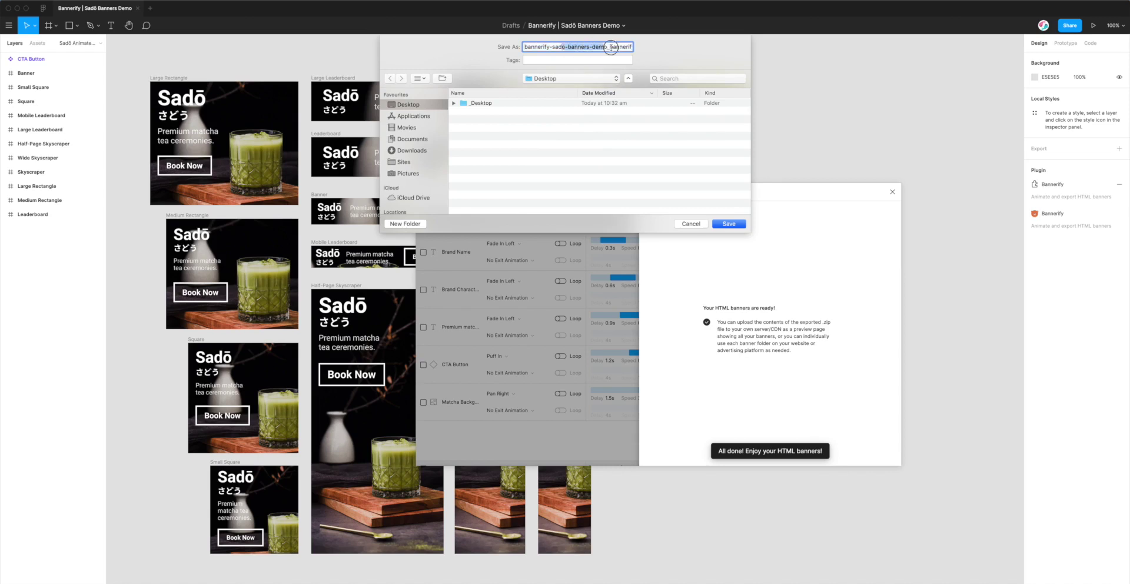
- Save the bannerify-sado-banners-demo zip to the Desktop and select the saved archive
left_click_drag(607, 46, 503, 46)
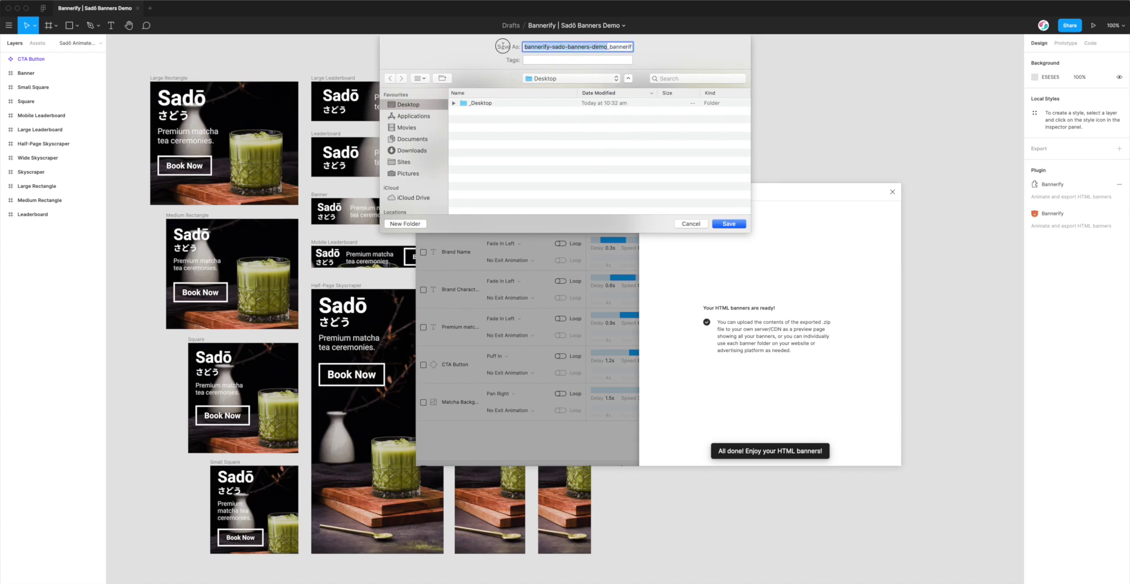
left_click(589, 46)
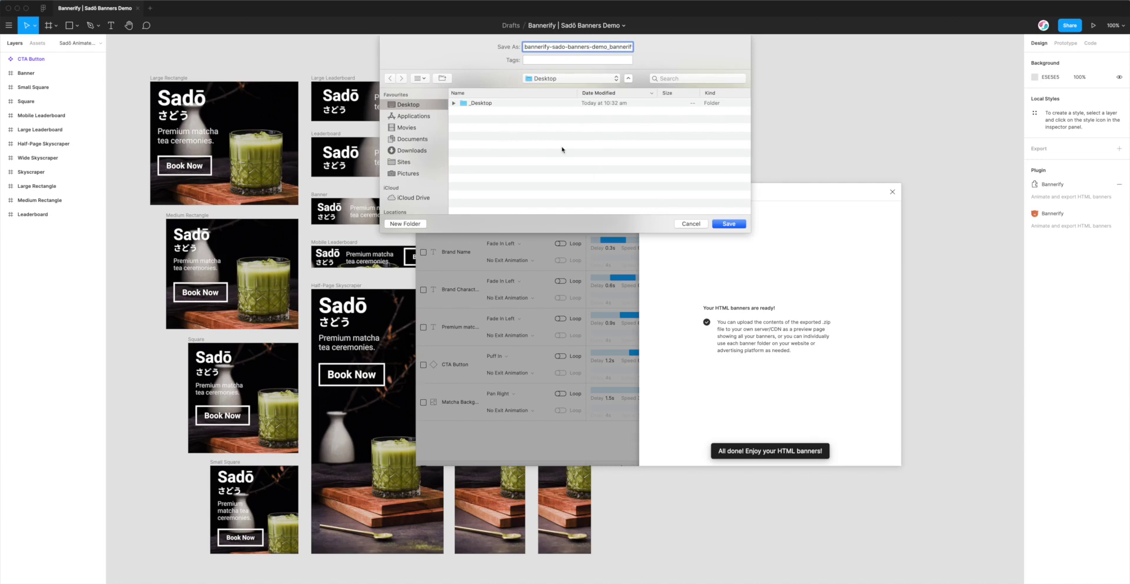
left_click(720, 223)
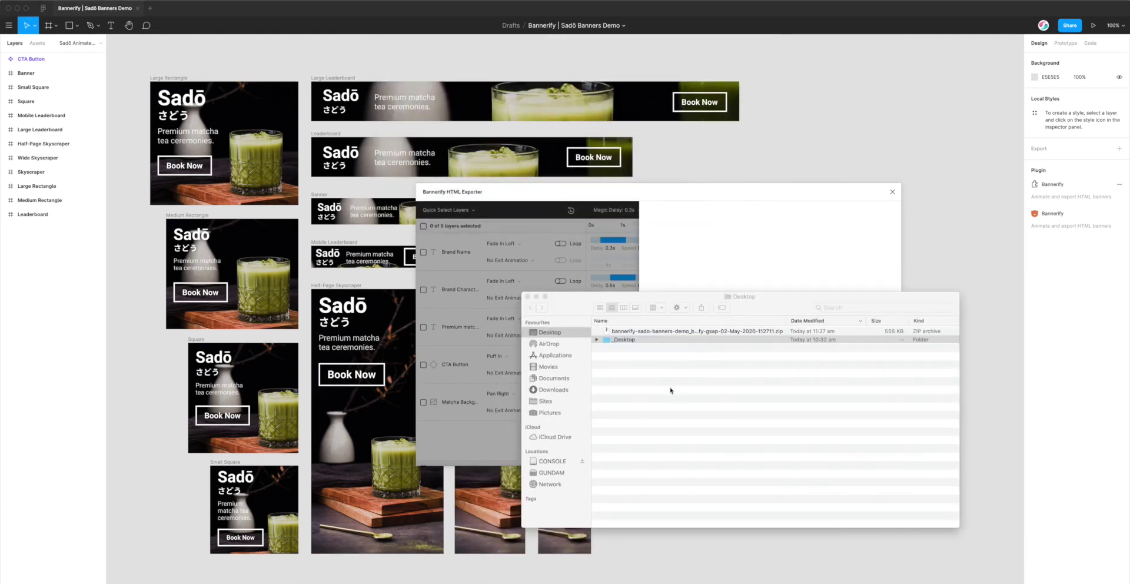
left_click(652, 333)
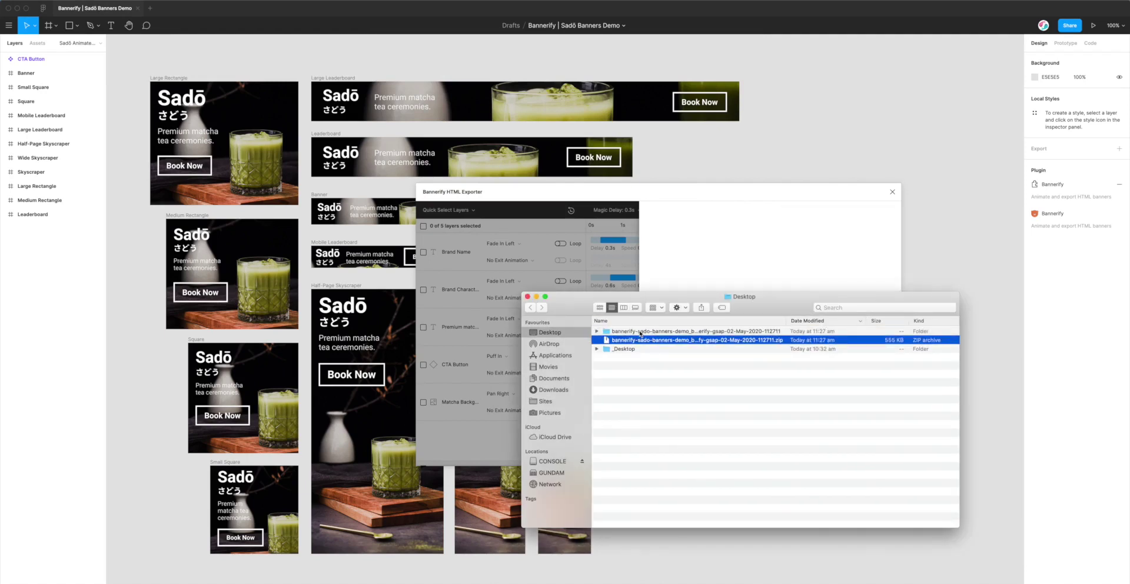
- Expand the zip, look inside the 200x200-small-square folder, then open the top-level index.html
double_click(640, 331)
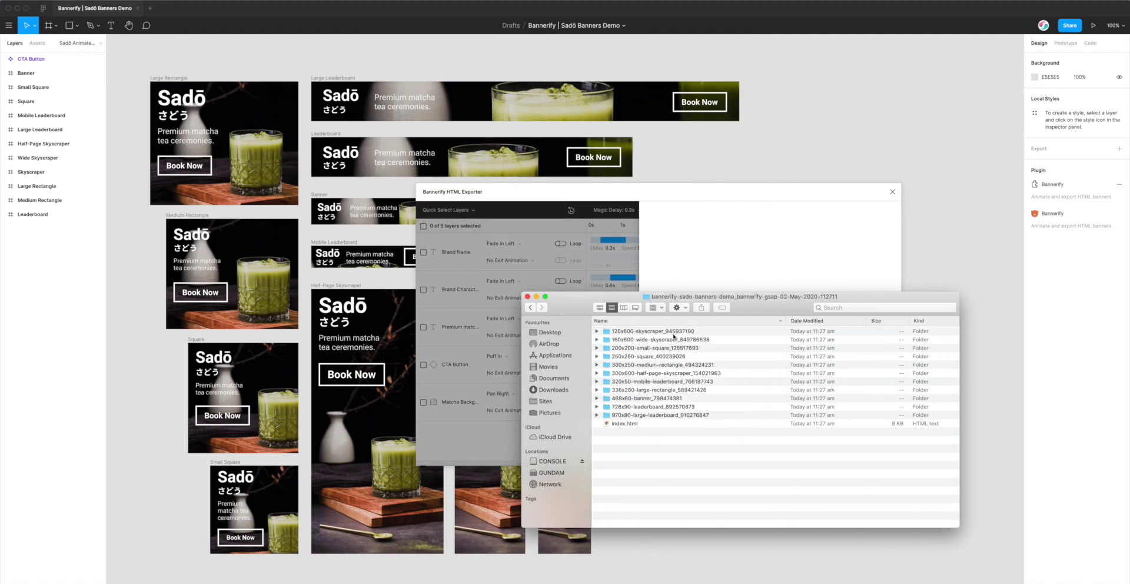
double_click(653, 348)
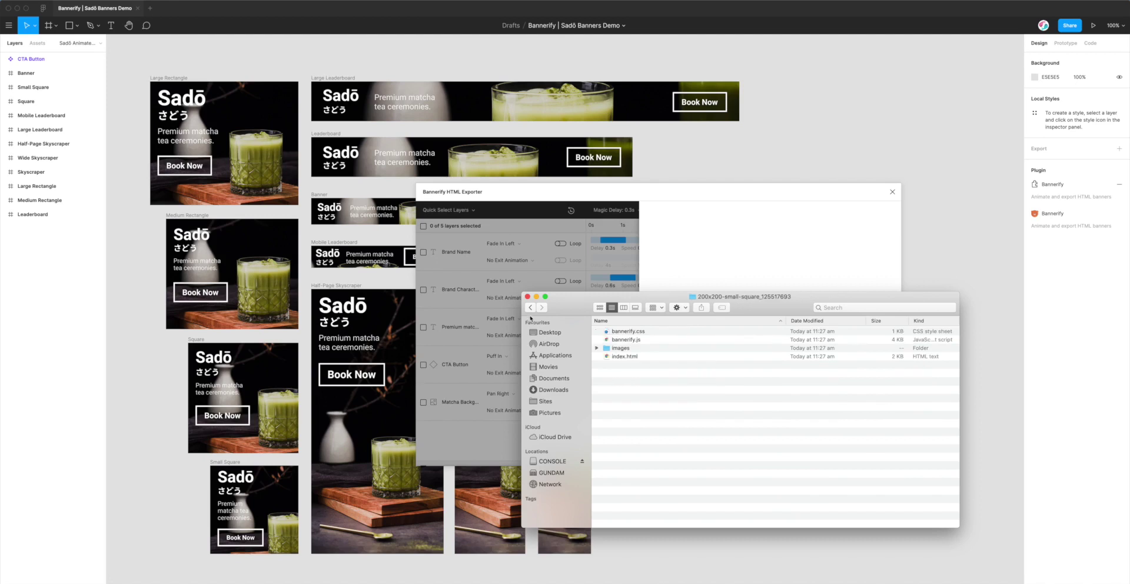
left_click(529, 308)
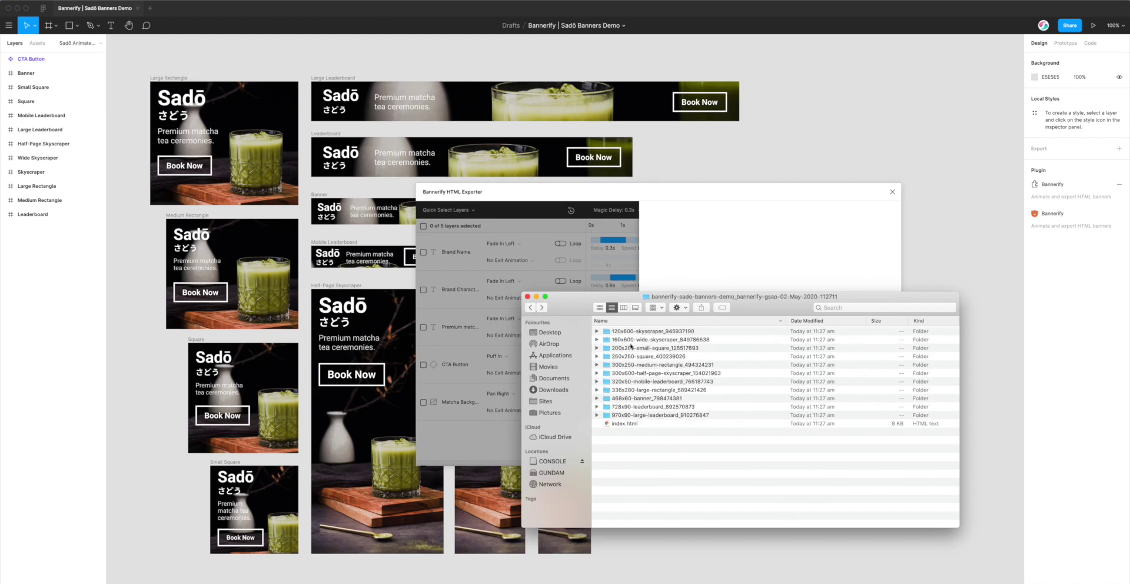
left_click(630, 424)
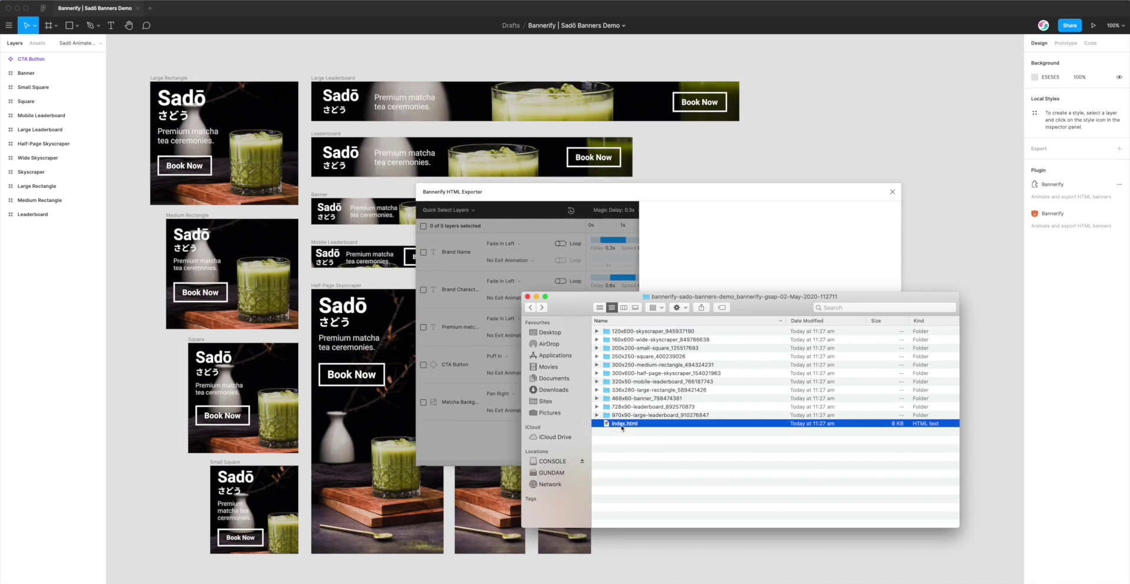
double_click(619, 424)
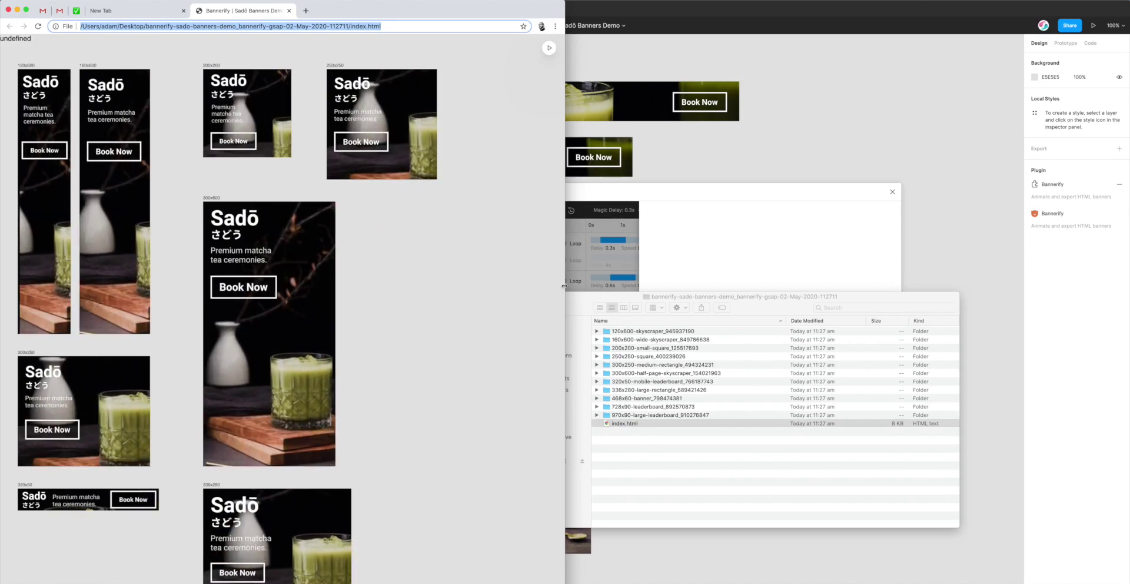
- Widen the Chrome preview, replay all banner animations twice, then minimise the browser
left_click_drag(573, 285, 821, 275)
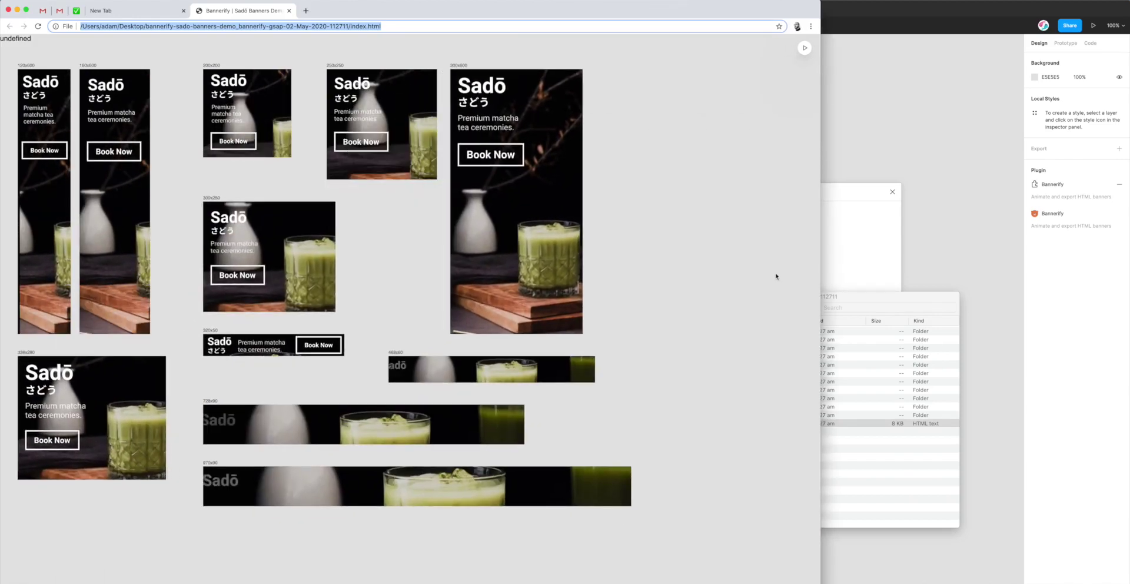
left_click(723, 266)
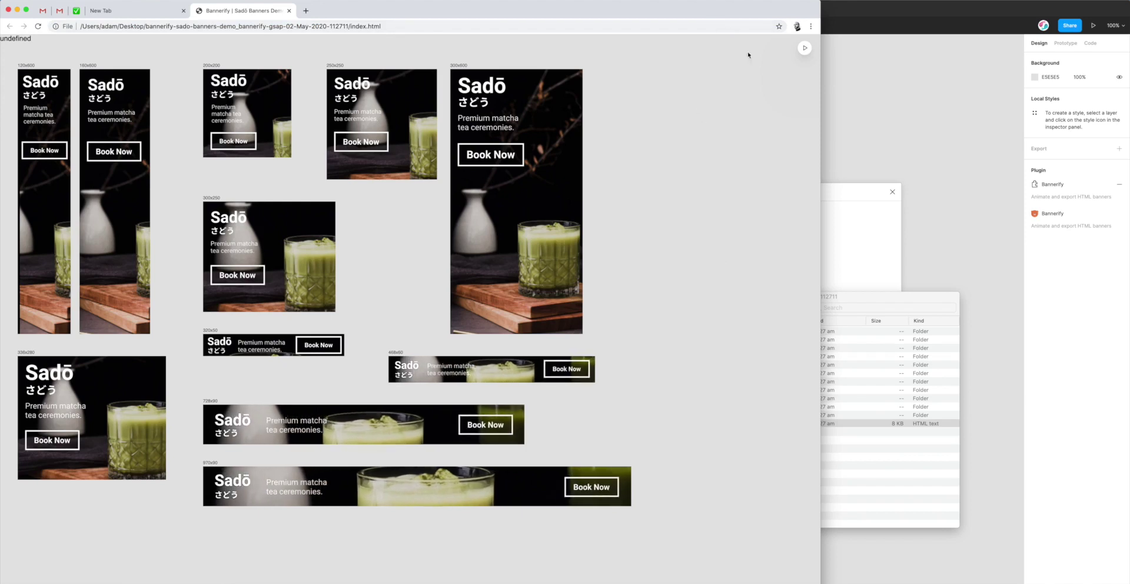
left_click(805, 50)
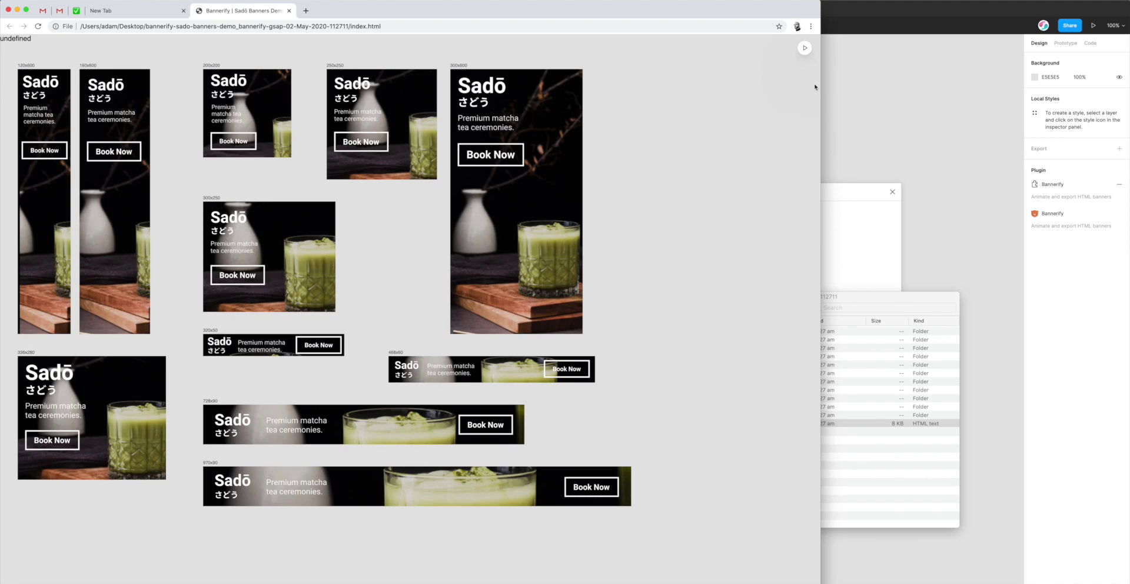
left_click(804, 48)
left_click_drag(550, 10, 544, 15)
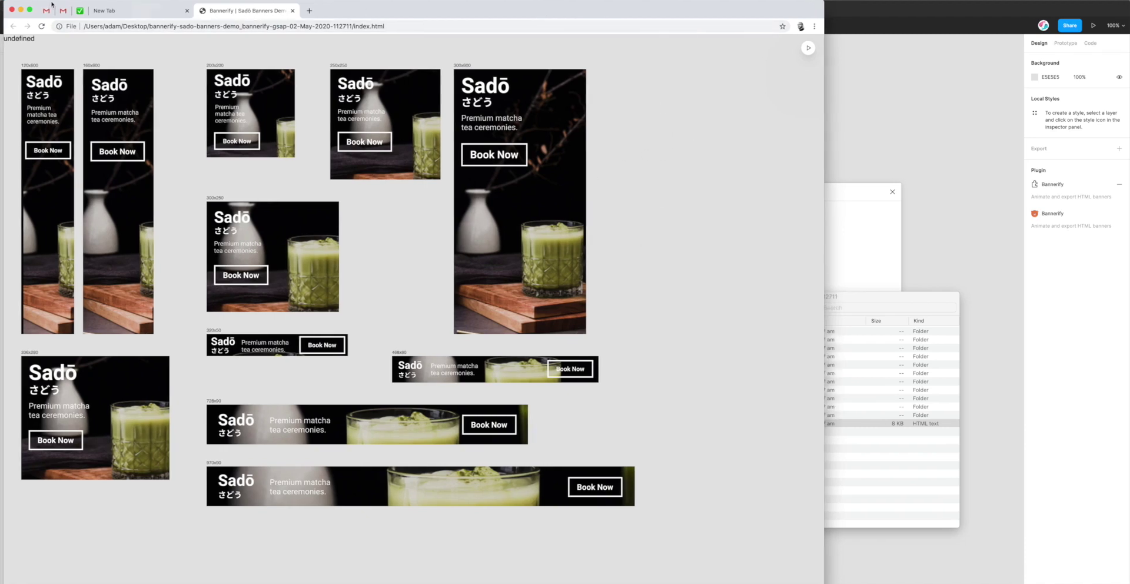
left_click(21, 10)
- Open the 300x250-medium-rectangle folder in VS Code and select the Matcha Background tag on line 14
left_click_drag(723, 316, 703, 264)
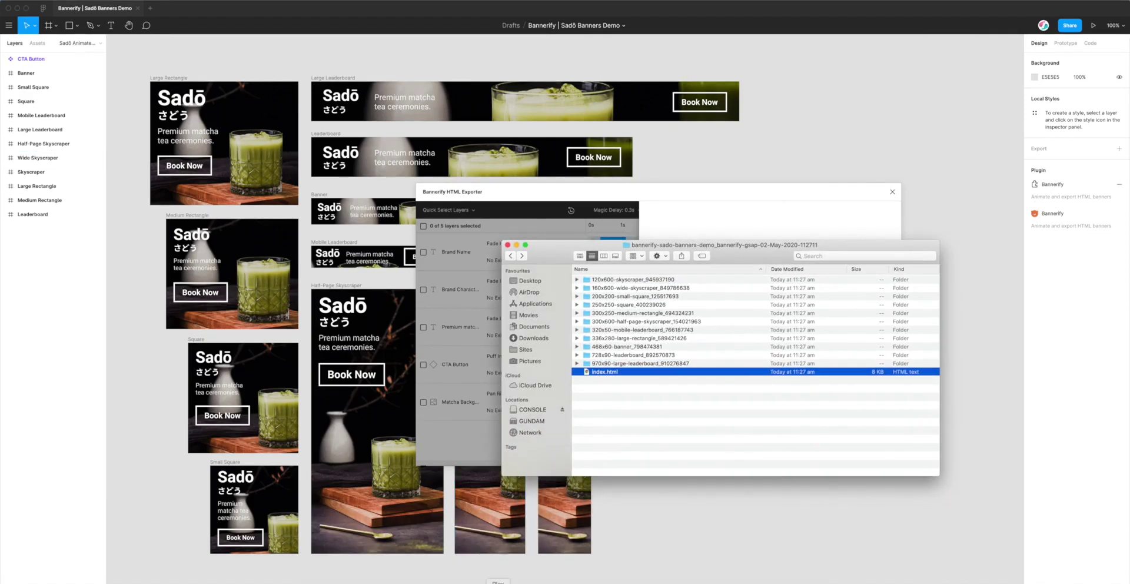
left_click(369, 582)
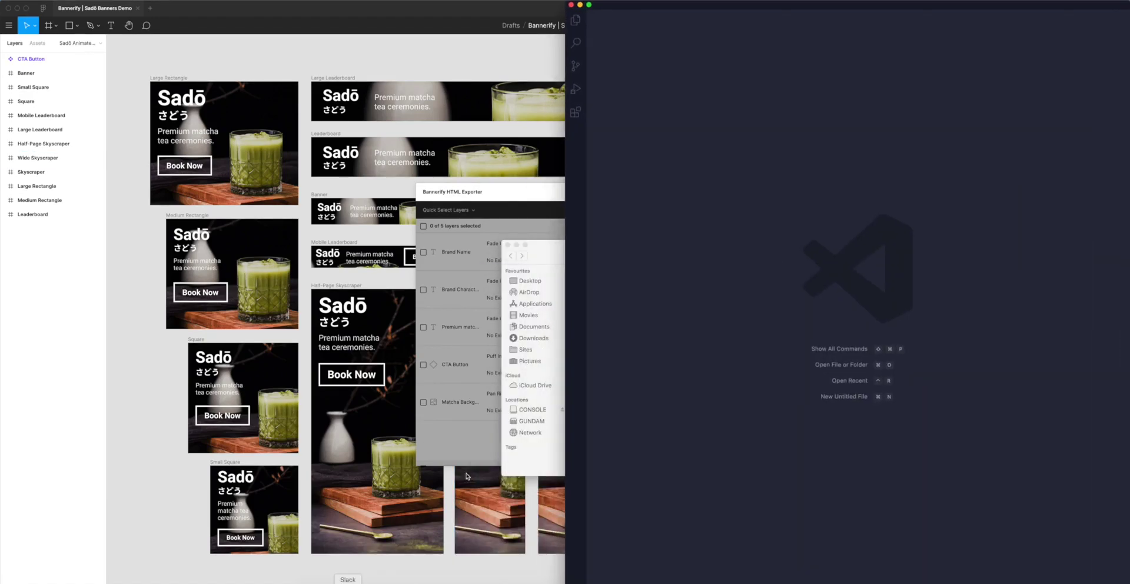
left_click_drag(553, 254, 170, 146)
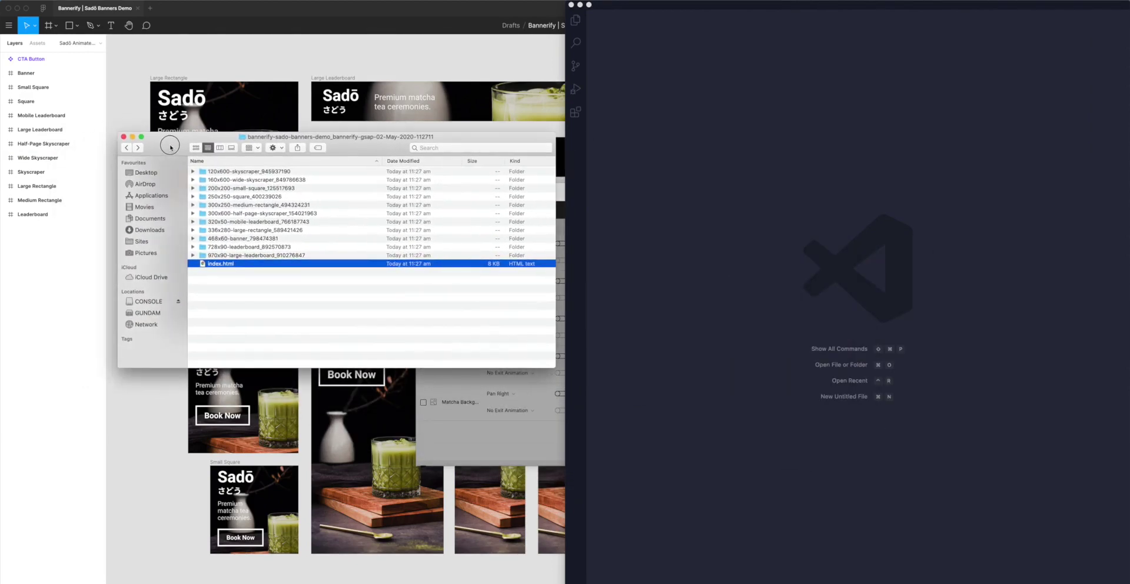
left_click_drag(255, 207, 734, 200)
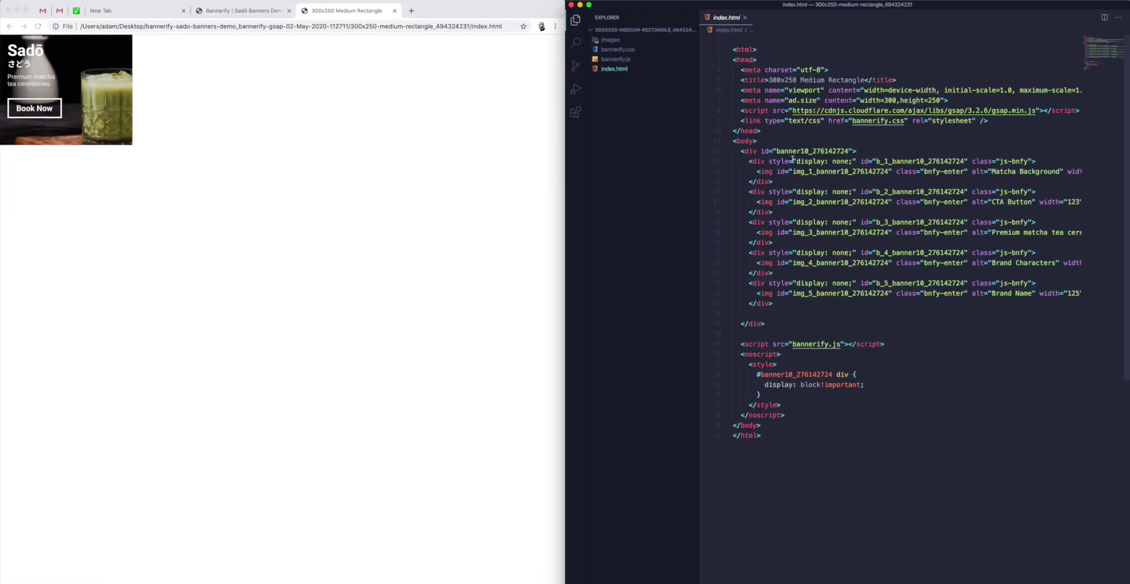
left_click_drag(757, 172, 1020, 172)
- Select the CTA Button, img_3 and img_4 image tags on lines 17, 20 and 23
left_click(1019, 172)
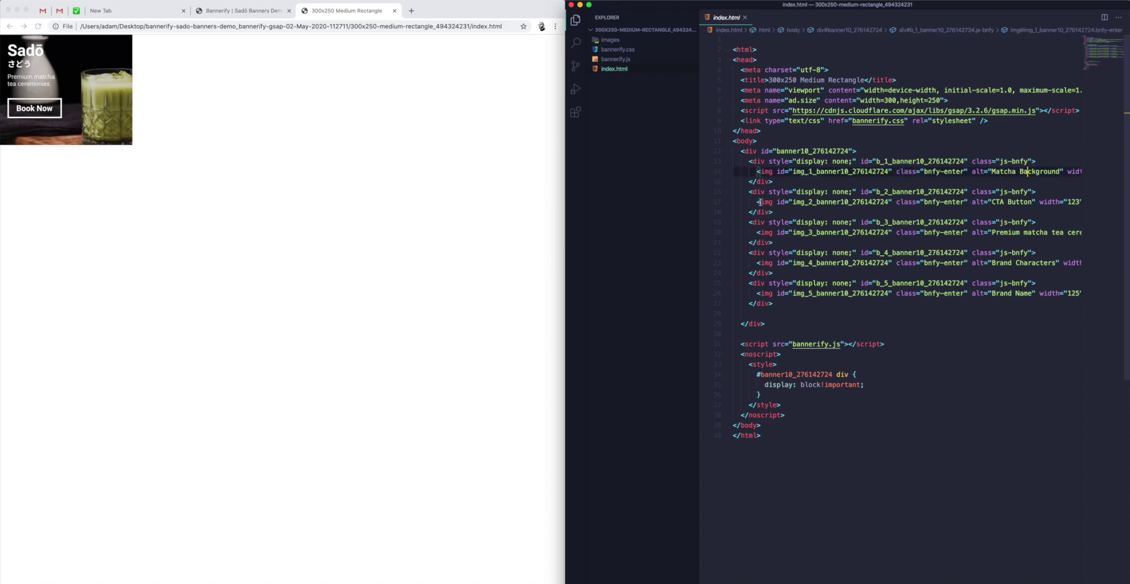
left_click_drag(758, 202, 890, 202)
left_click_drag(758, 232, 877, 232)
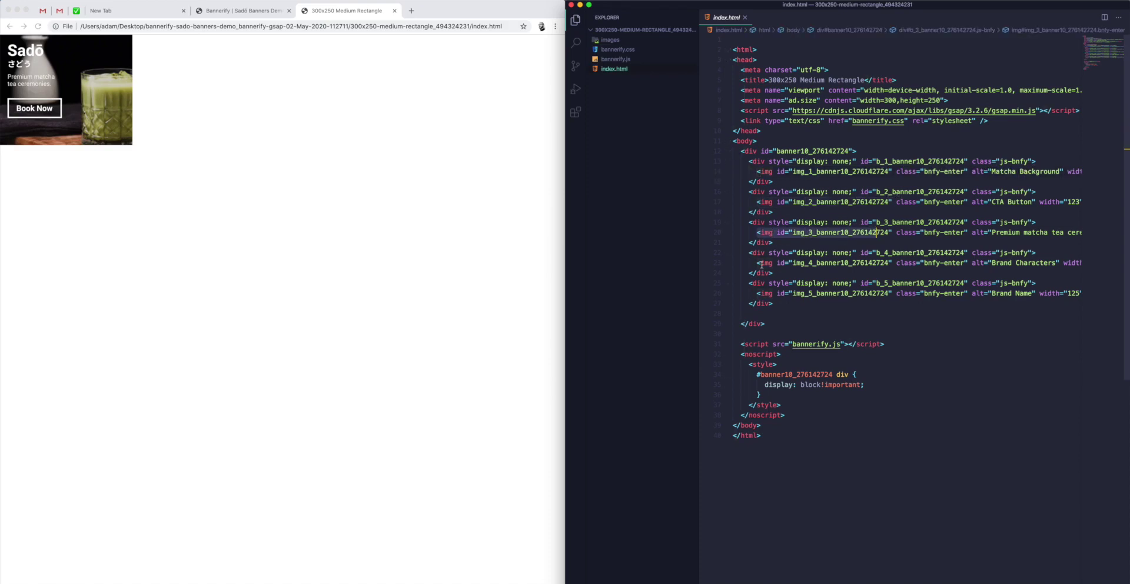
left_click_drag(757, 263, 886, 263)
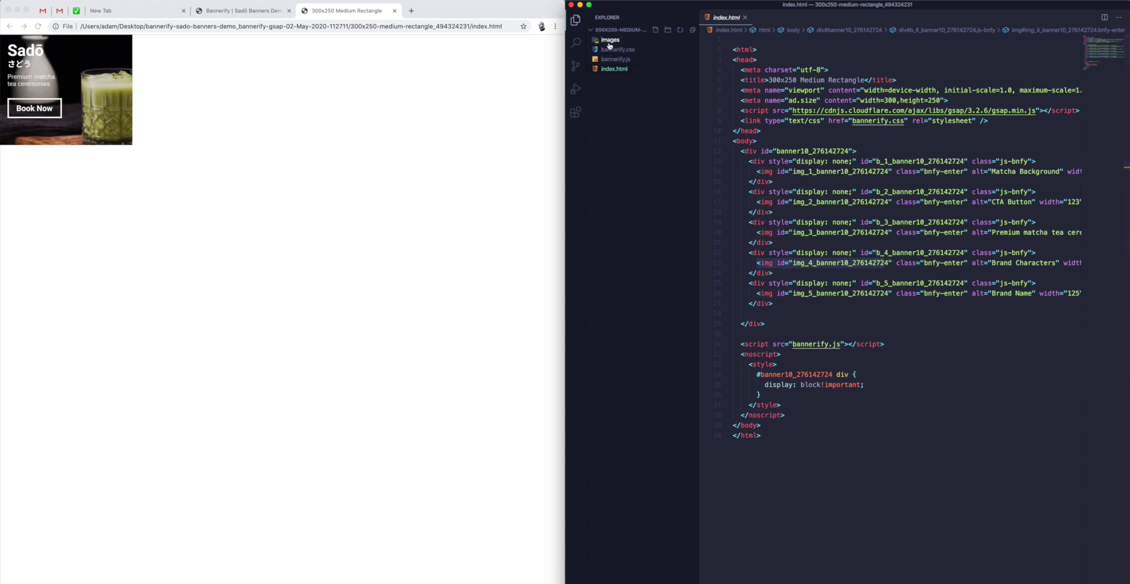
- Expand the images folder and view brand-characters, brand-name, cta-button, matcha-background and premium matcha text assets
left_click(611, 40)
left_click(615, 51)
left_click(616, 59)
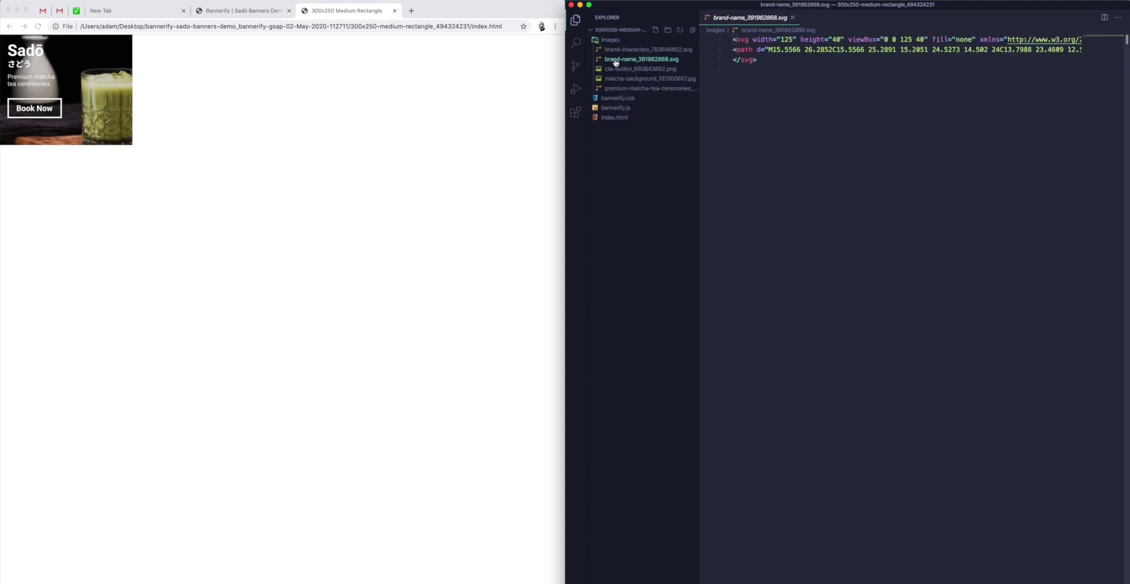
left_click(618, 70)
left_click(618, 79)
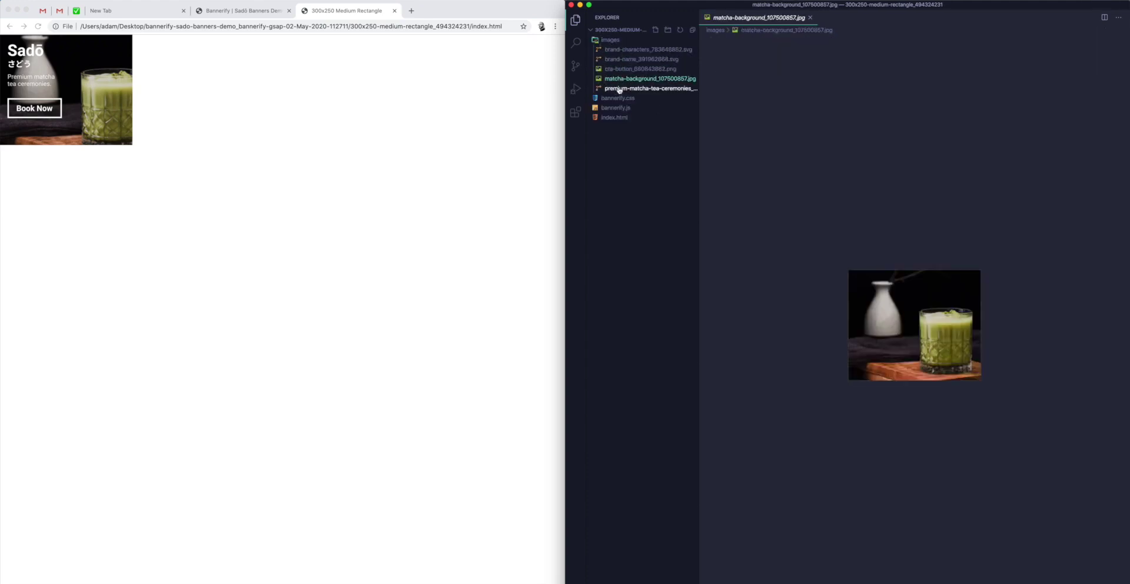
left_click(619, 90)
left_click(618, 69)
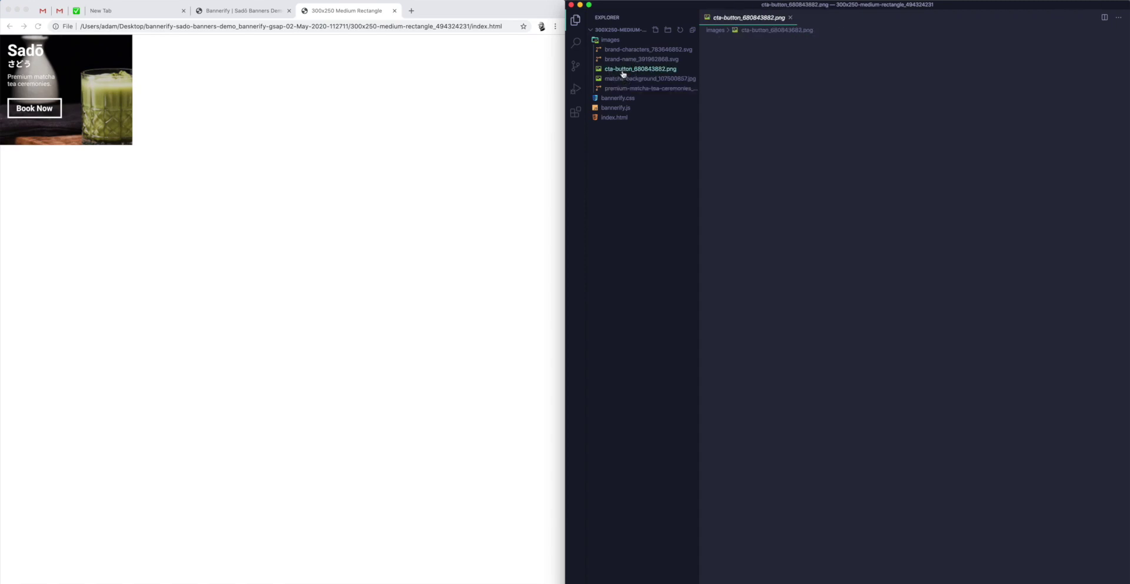
left_click(627, 79)
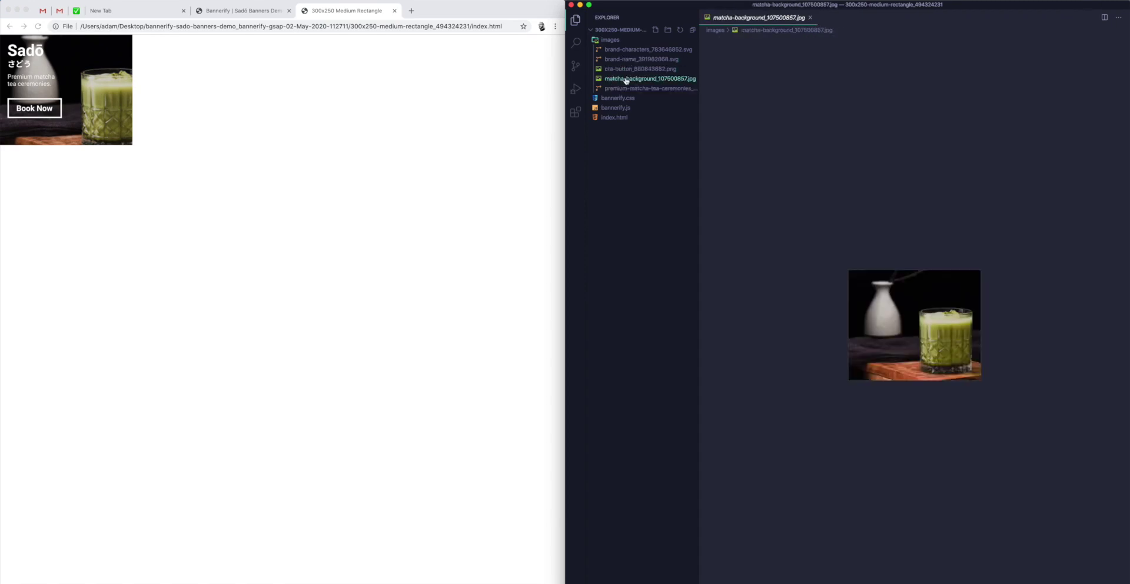
left_click(615, 50)
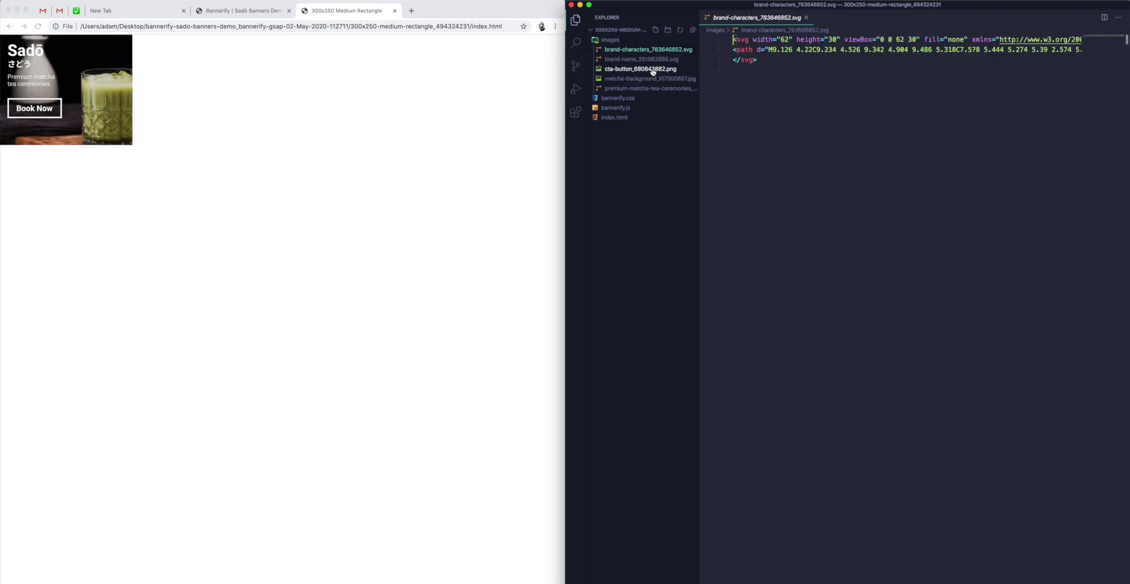
- In index.html, inspect the gsap.min.js library URL and bannerify.js script reference, then open bannerify.js
left_click(614, 117)
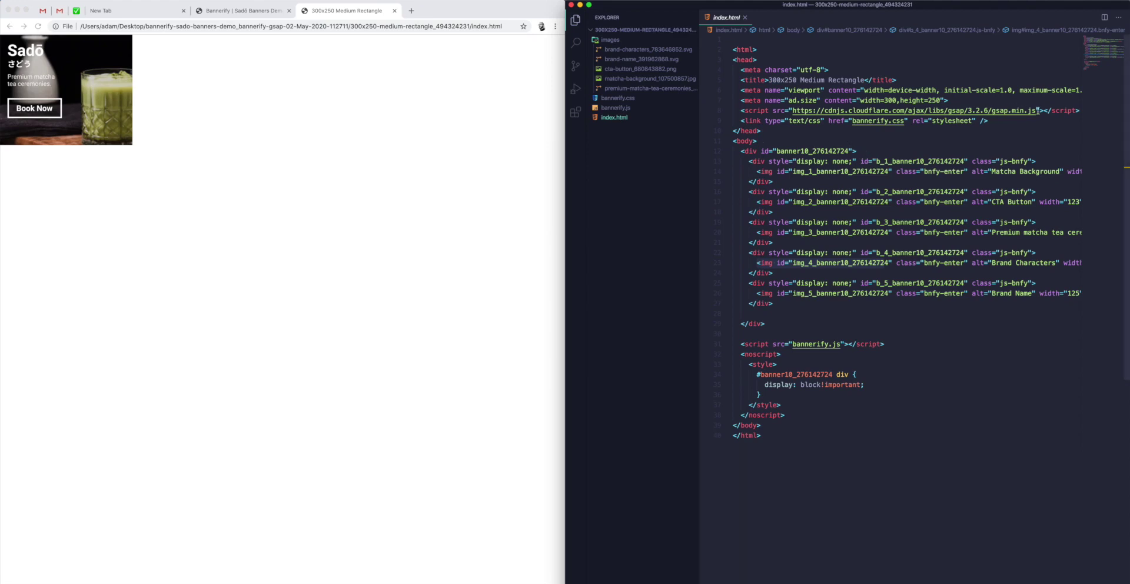
left_click_drag(1037, 110, 792, 112)
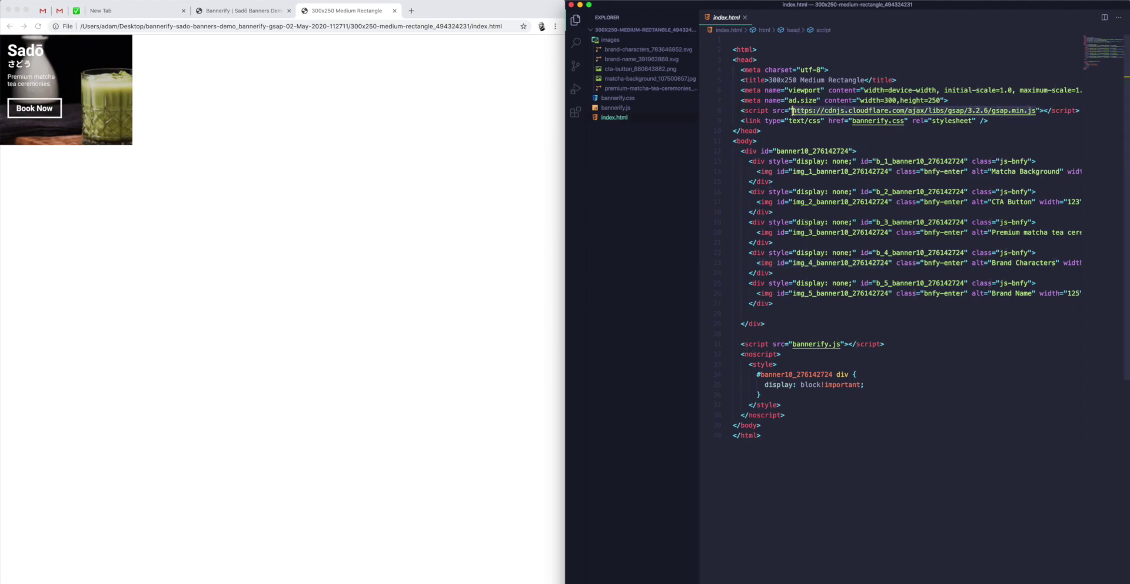
left_click(803, 111)
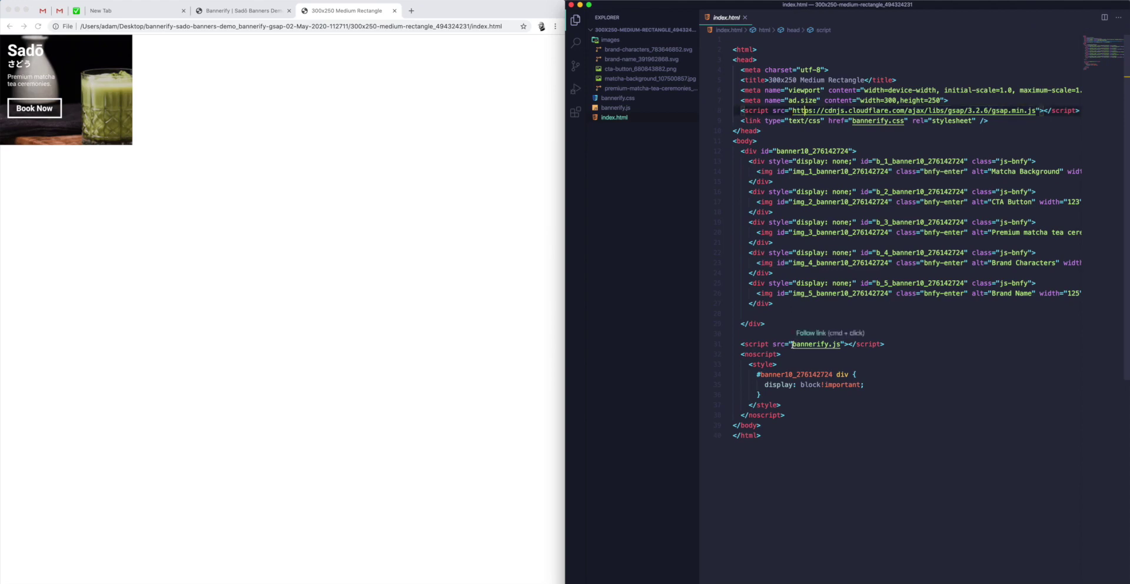
left_click_drag(792, 344, 840, 343)
left_click(888, 343)
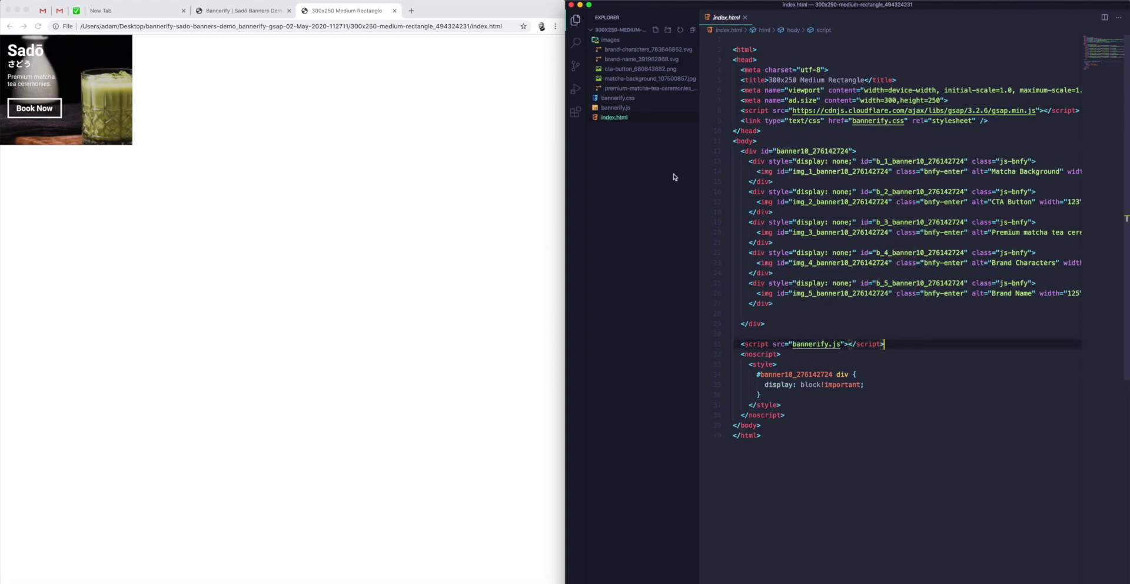
left_click(607, 108)
- Scroll through bannerify.js's gsap.to tween blocks for each banner layer
scroll(847, 175, "down", 5)
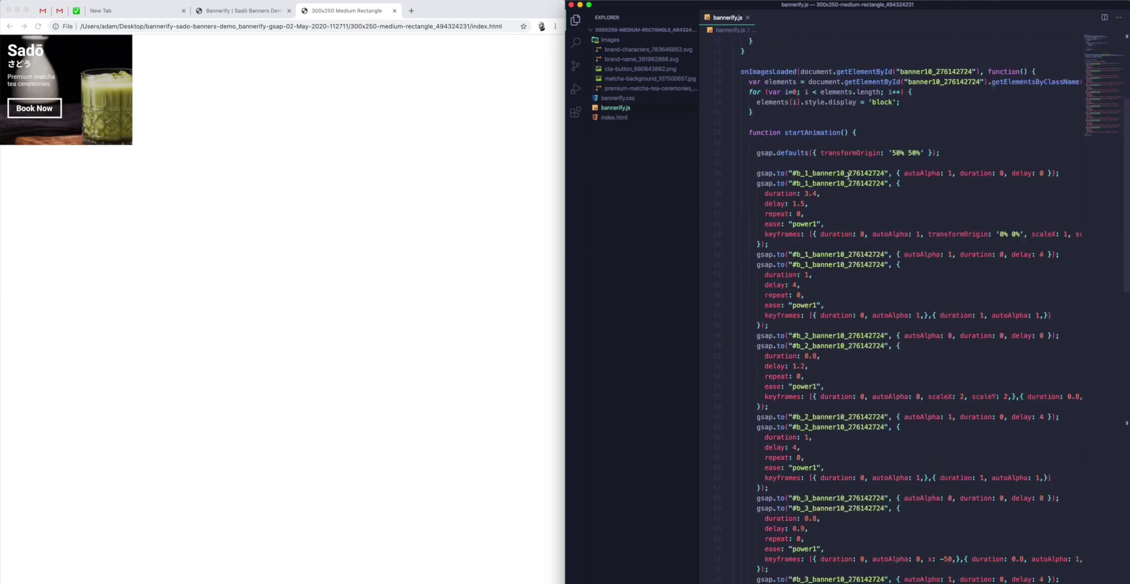
scroll(848, 174, "down", 2)
scroll(836, 165, "up", 1)
scroll(764, 122, "down", 5)
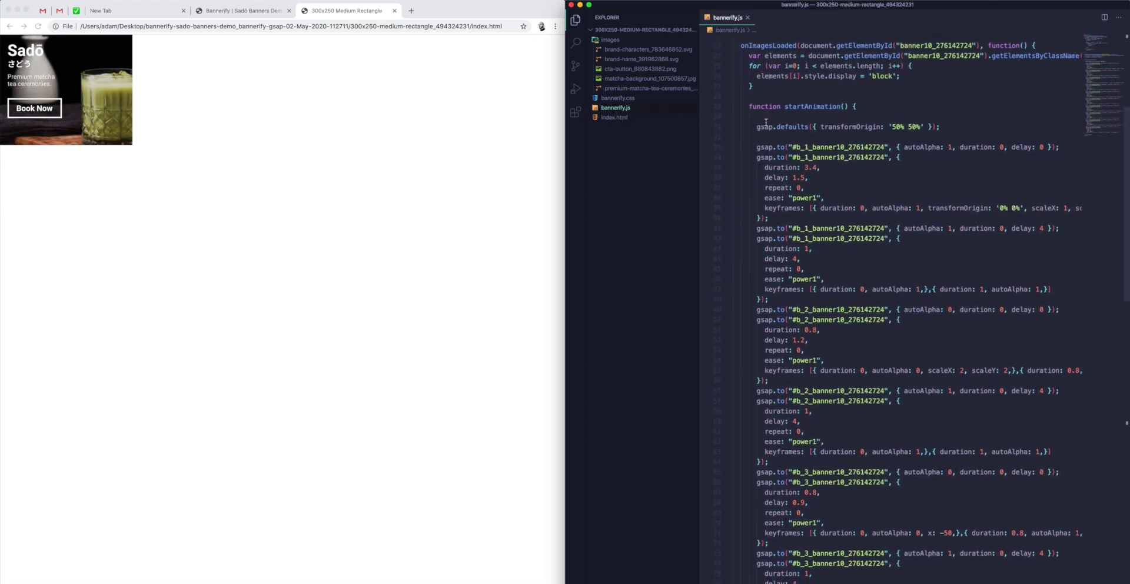
scroll(762, 132, "down", 19)
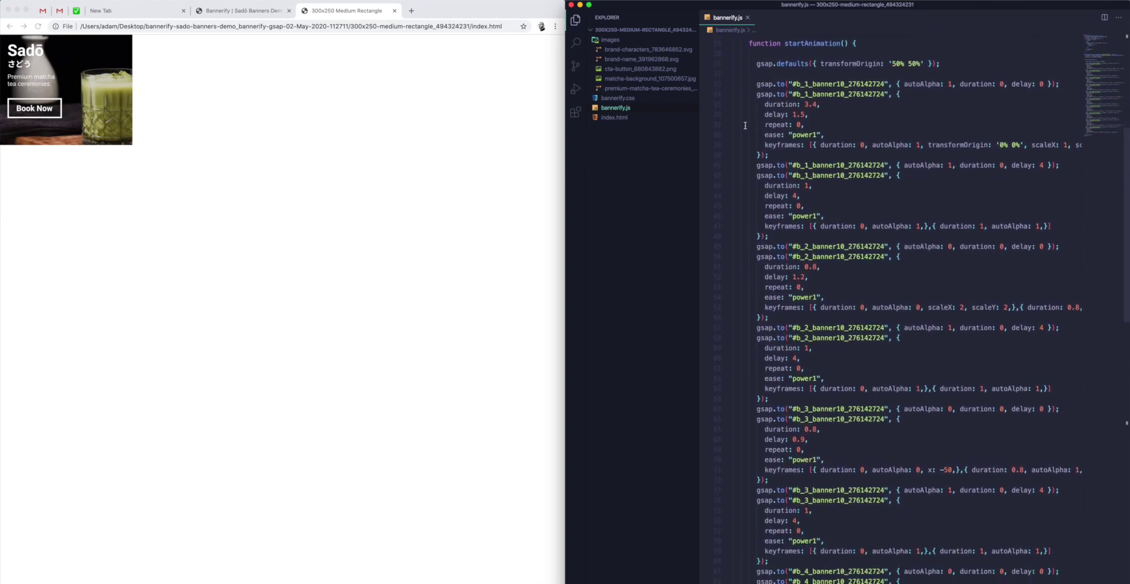
scroll(749, 125, "down", 10)
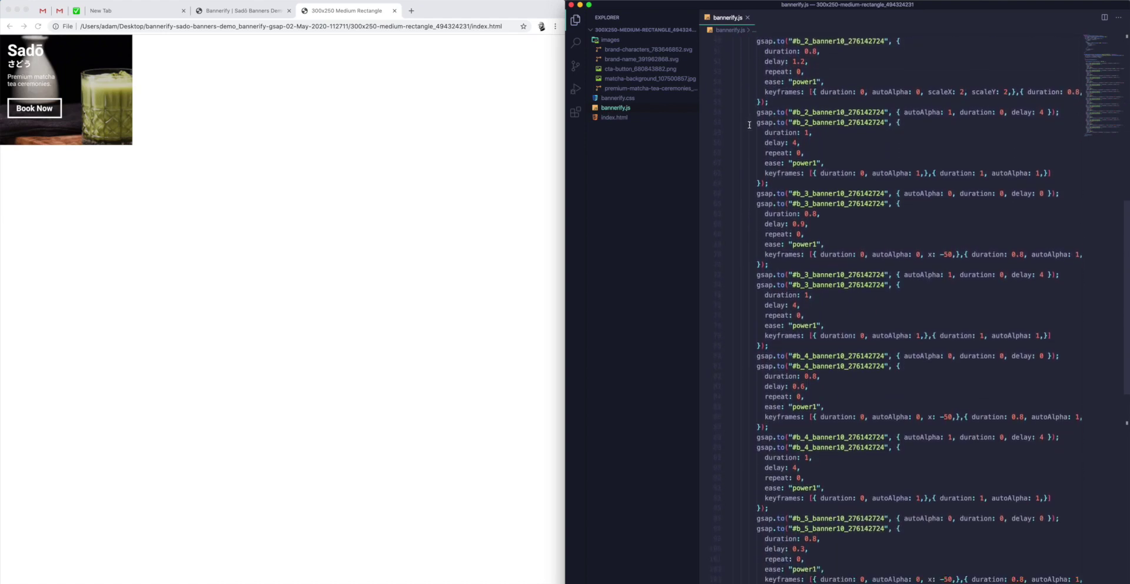
scroll(780, 174, "down", 3)
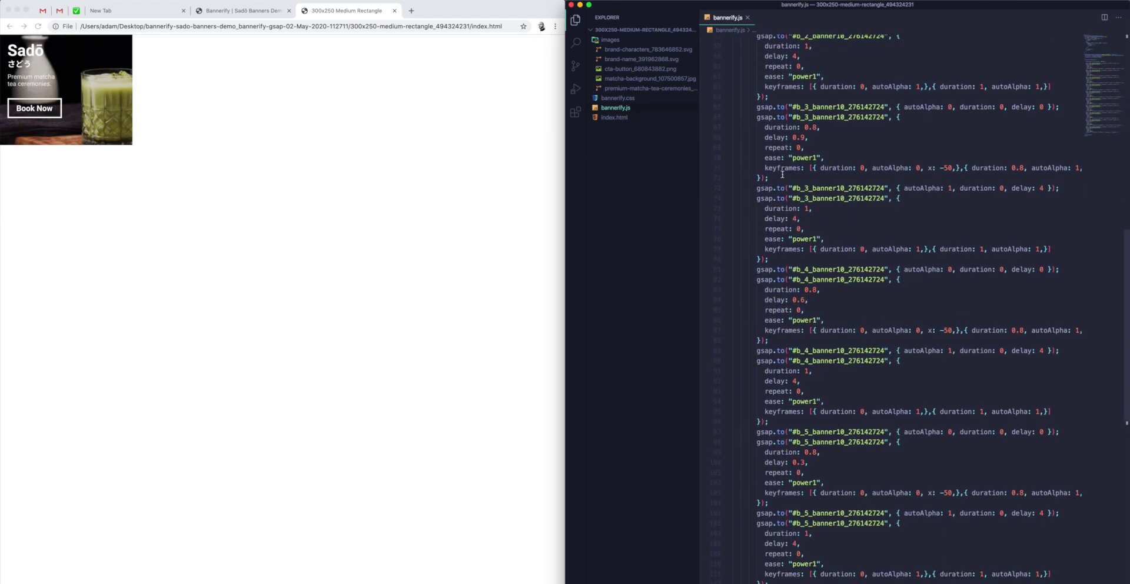
scroll(785, 173, "down", 3)
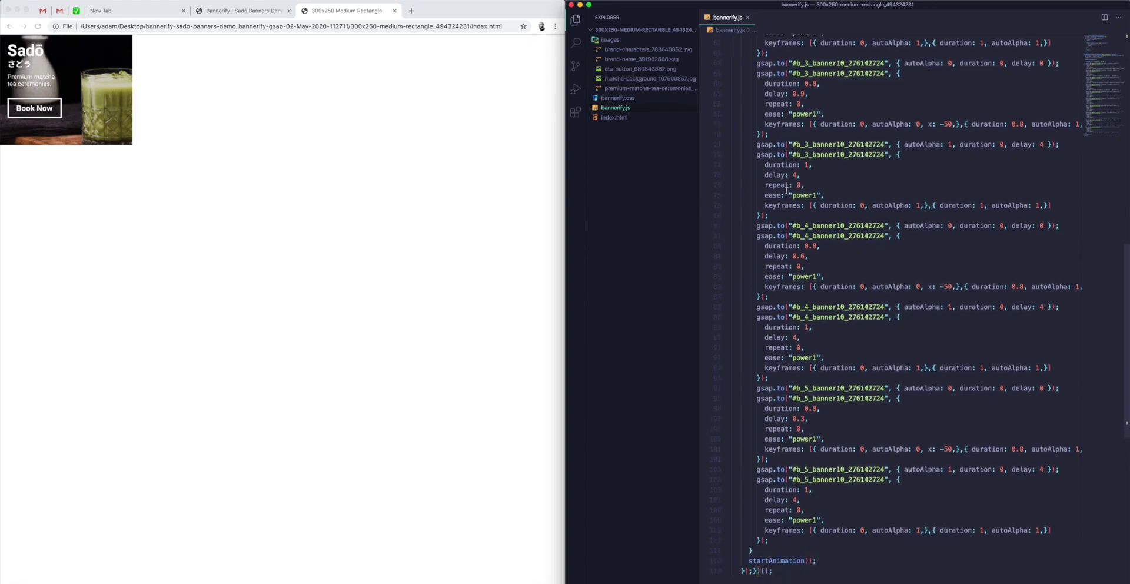
- Return to the top, undo the stray character on line 1, and review the remaining code
key("super+Up")
key("super+z")
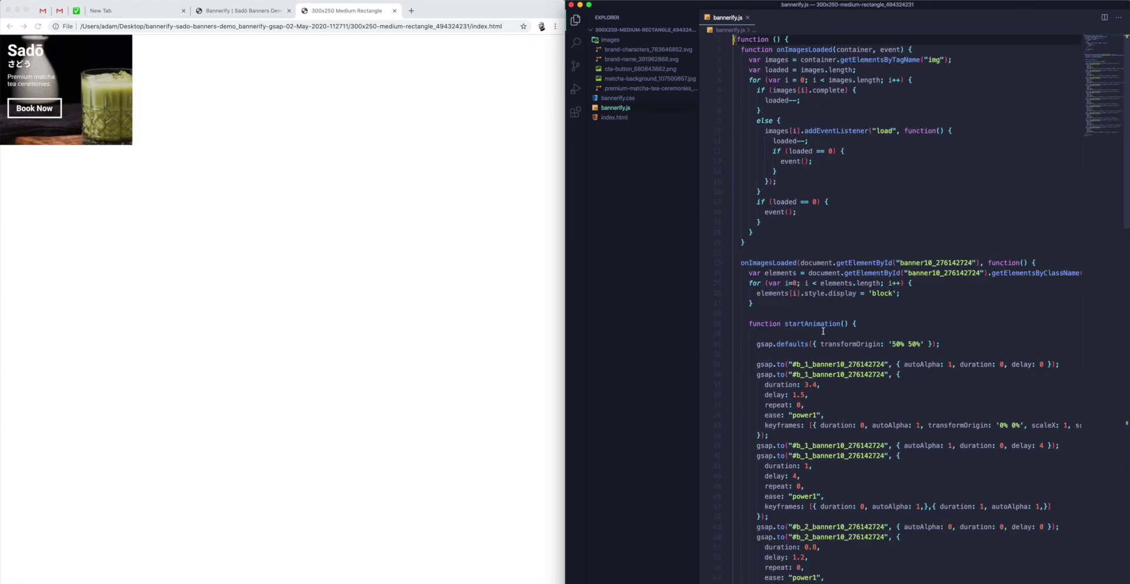
scroll(823, 331, "down", 7)
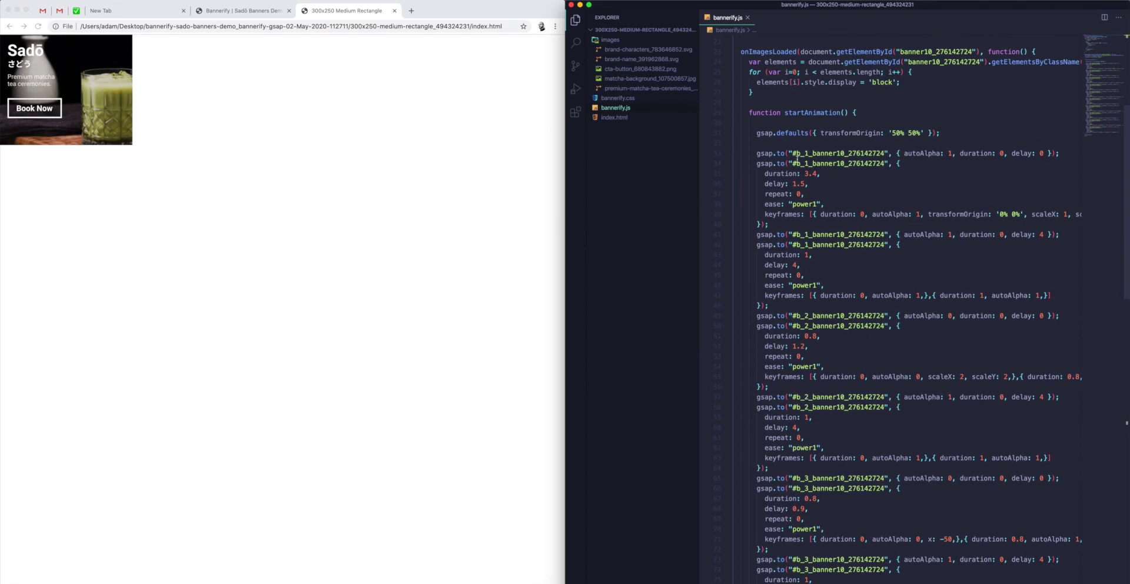
scroll(796, 158, "down", 2)
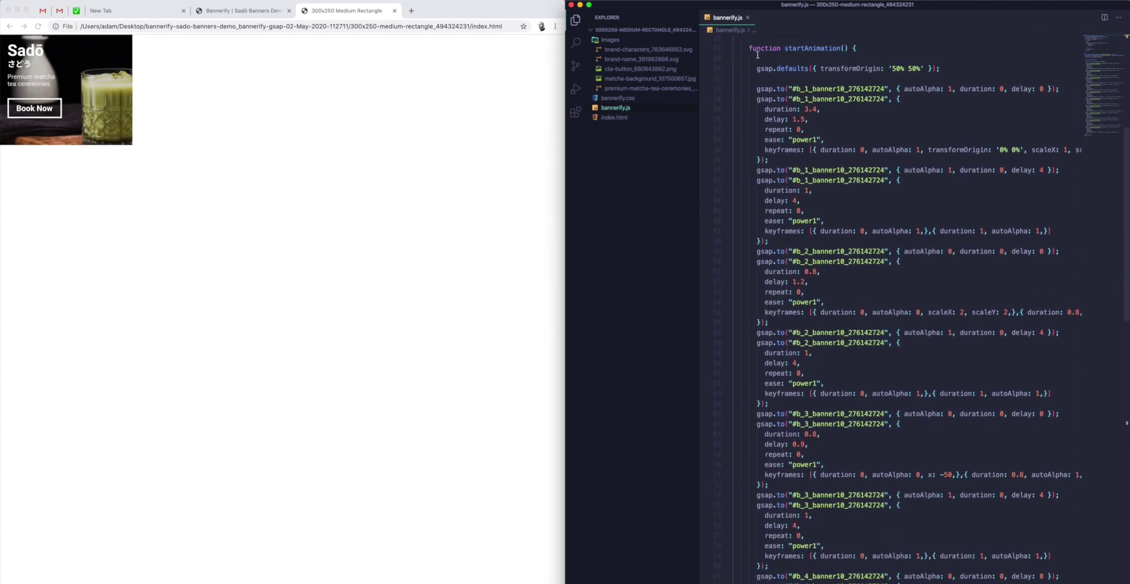
scroll(768, 73, "down", 1)
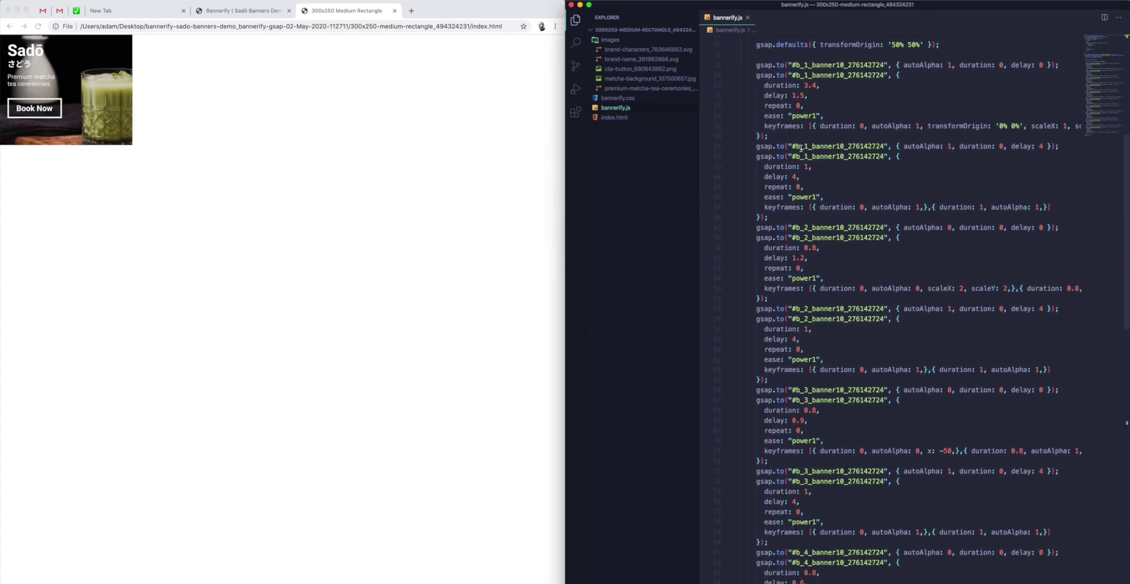
scroll(766, 182, "down", 4)
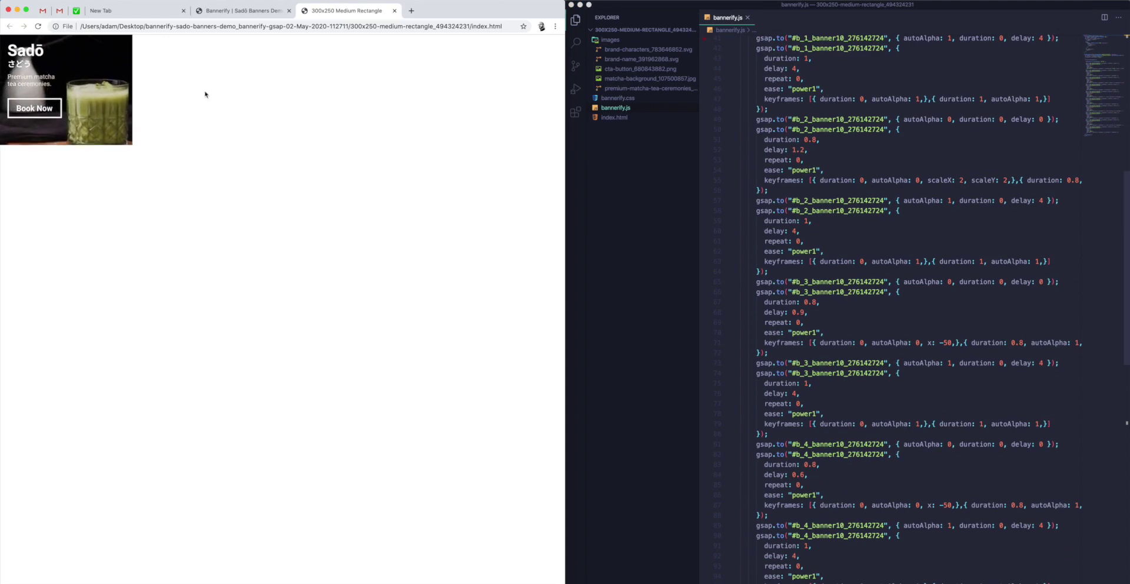
left_click(17, 10)
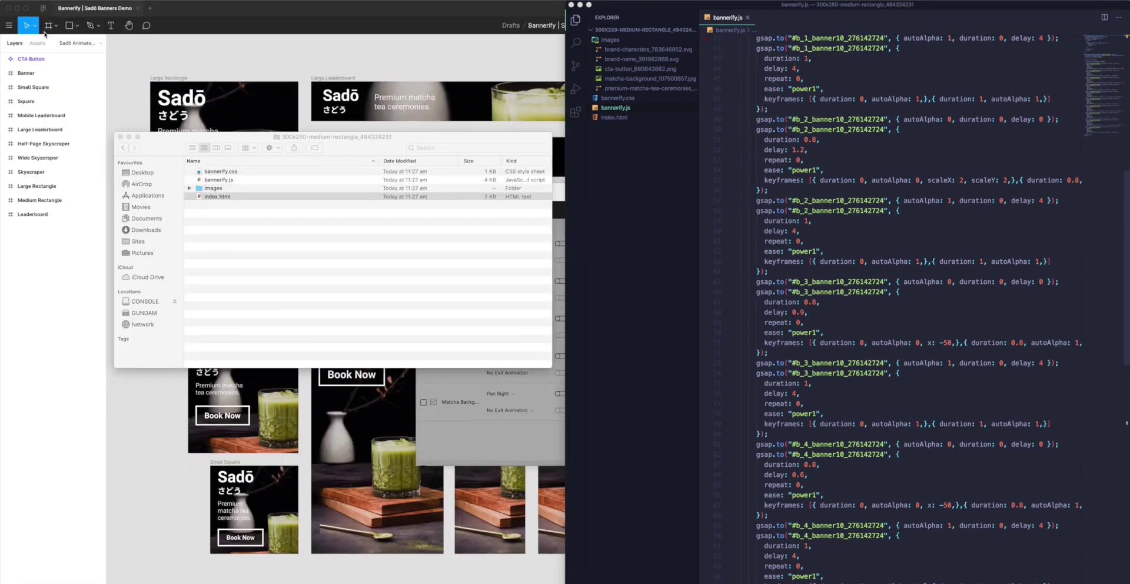
- Close the exported banners folder window and bring Figma back to the front
left_click_drag(328, 143, 372, 148)
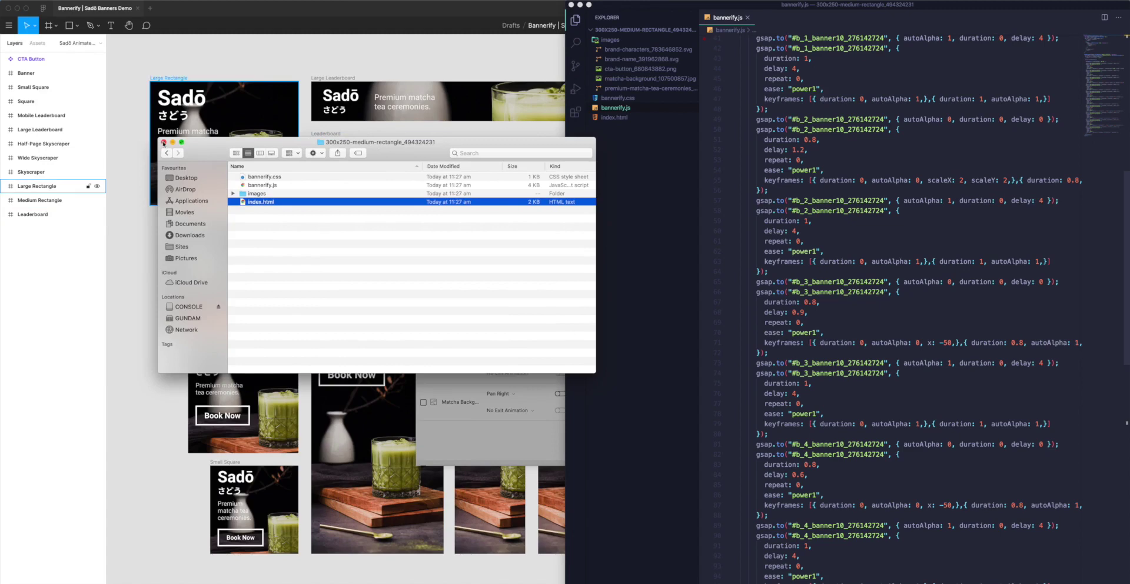
left_click(164, 143)
left_click(522, 189)
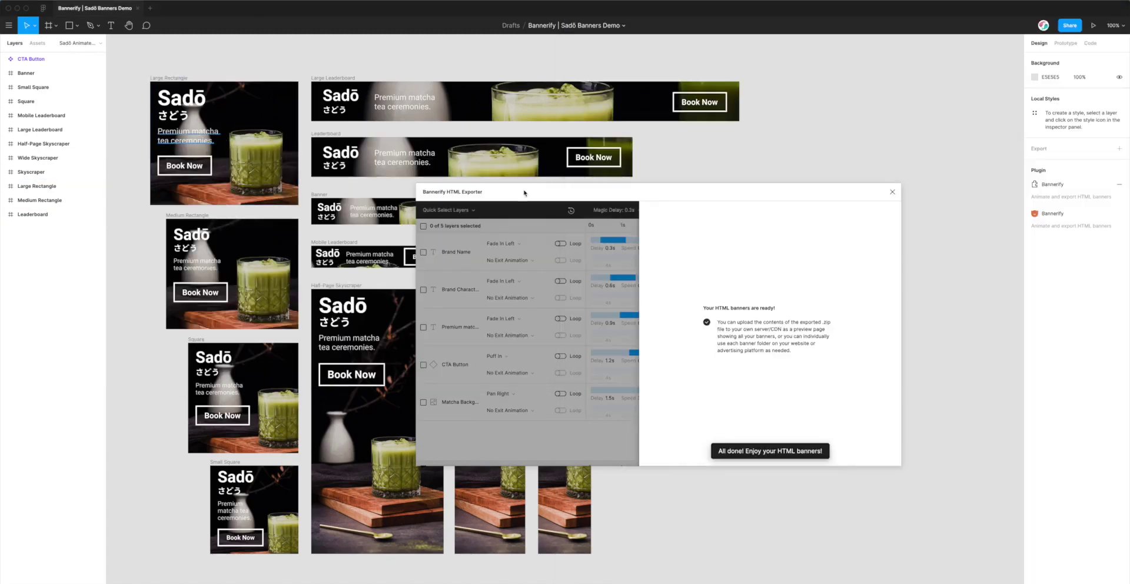
- Reposition the Bannerify HTML Exporter showing the 'Your HTML banners are ready!' page
left_click_drag(463, 189, 433, 187)
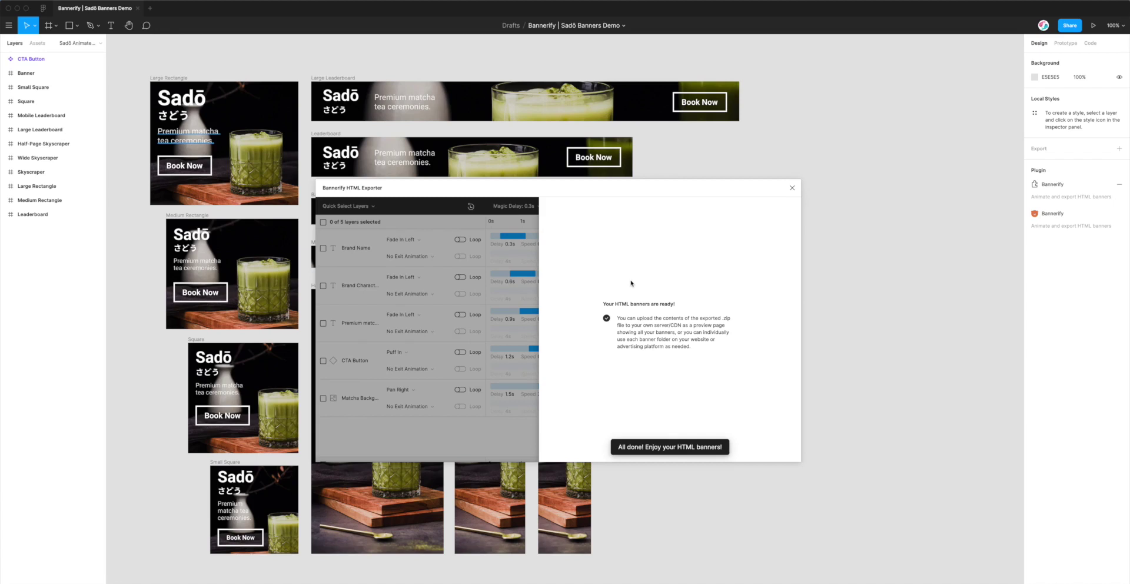
left_click_drag(650, 193, 700, 202)
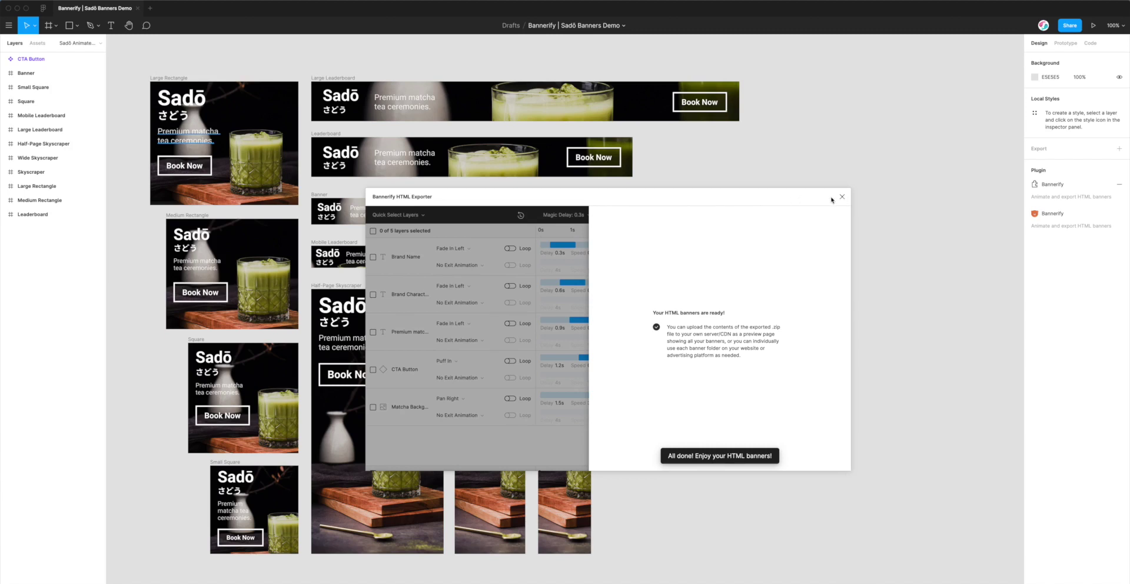
left_click_drag(832, 200, 797, 197)
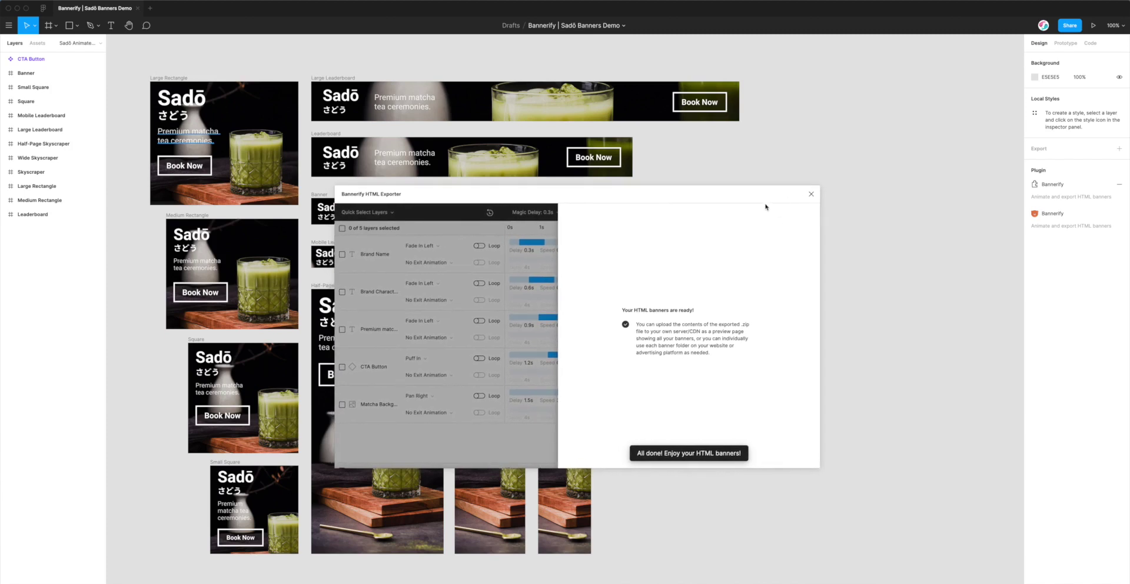
left_click_drag(749, 195, 759, 195)
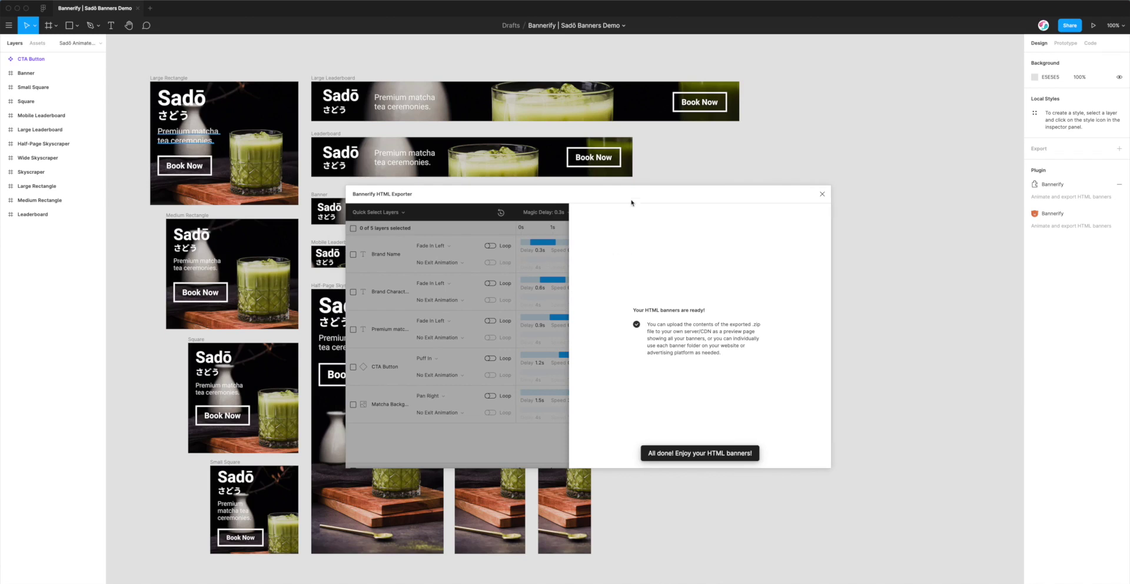
left_click_drag(629, 192, 636, 194)
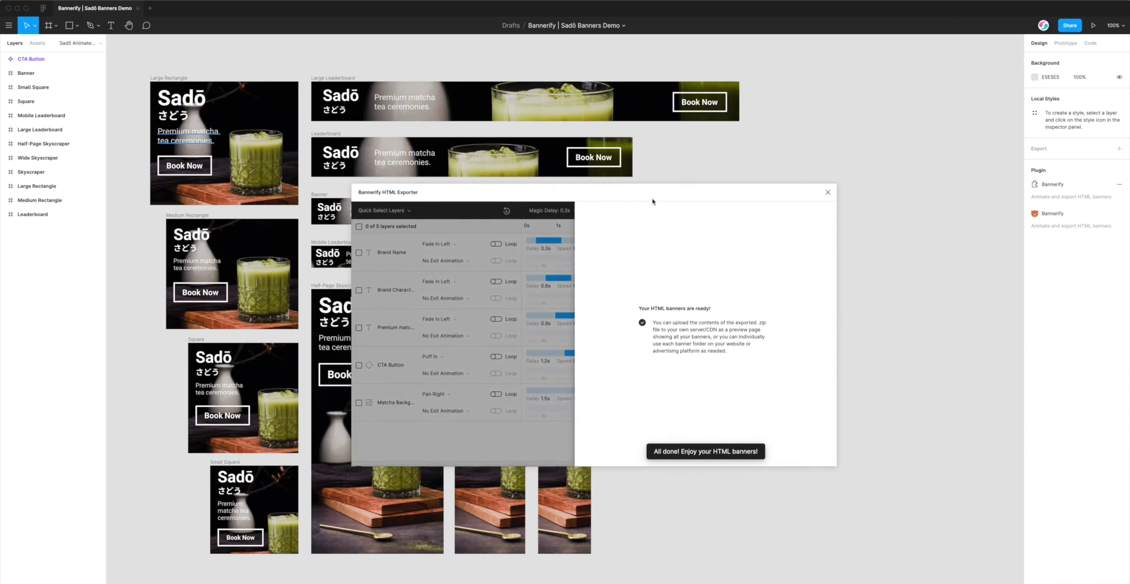
left_click_drag(665, 195, 656, 198)
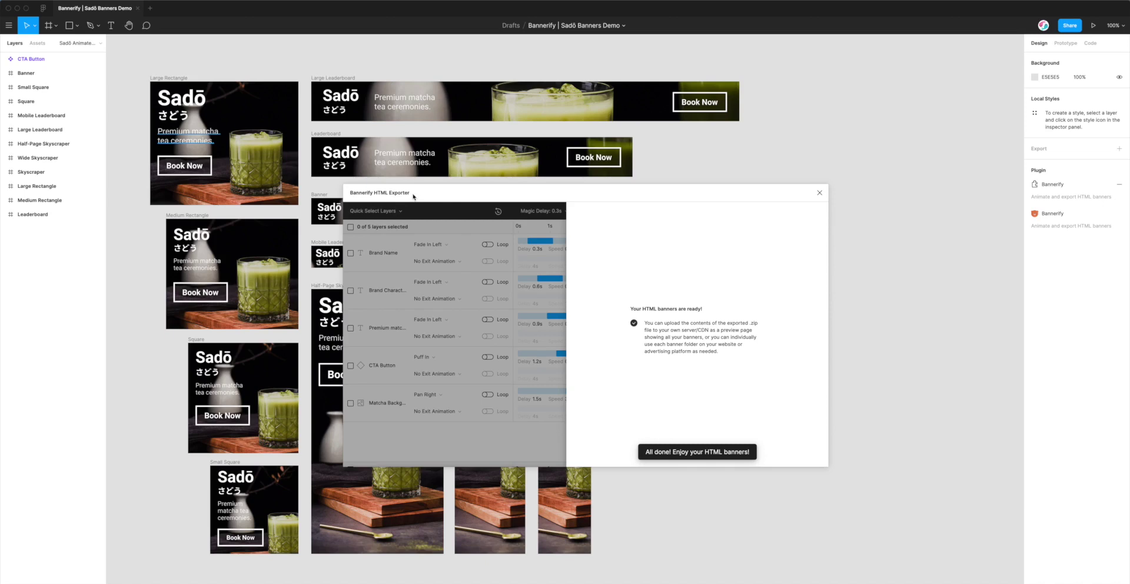
left_click_drag(419, 194, 410, 189)
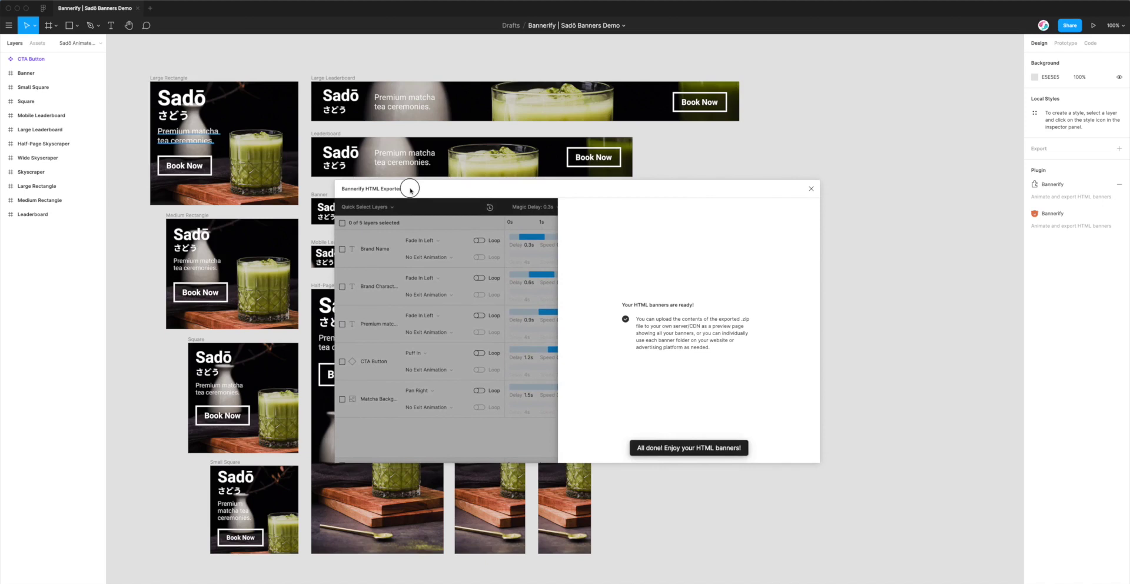
left_click_drag(410, 190, 414, 190)
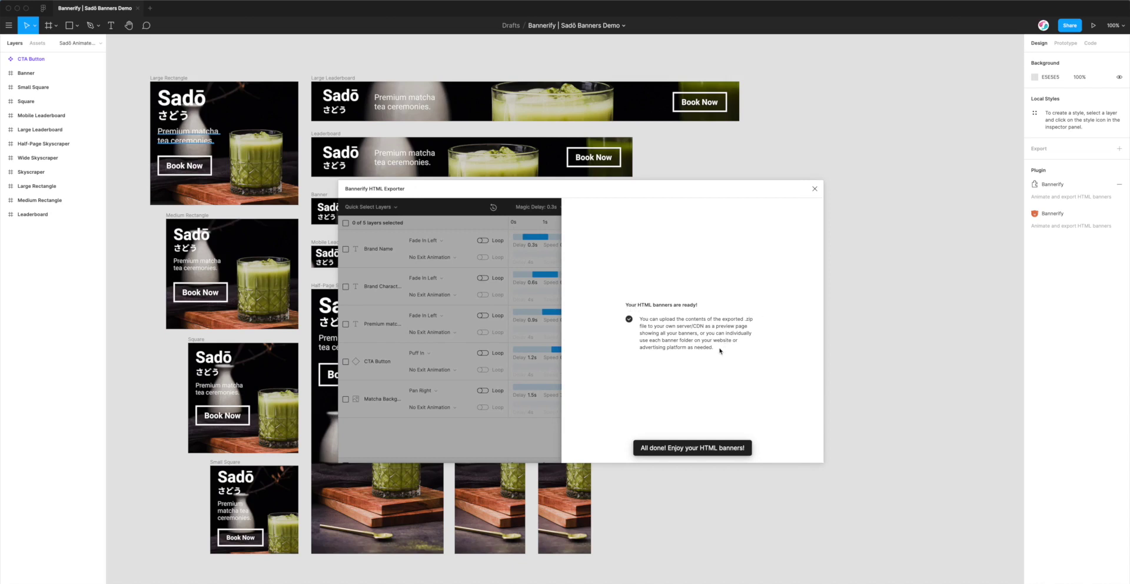
- Close the Bannerify HTML Exporter to reveal all eleven Sadō banner frames
left_click(815, 189)
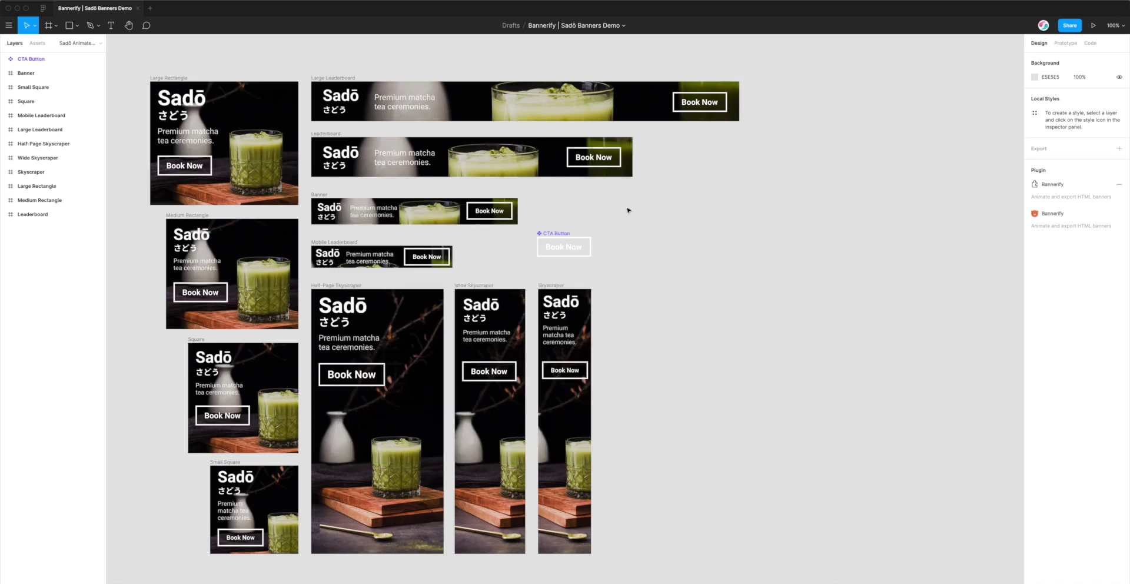